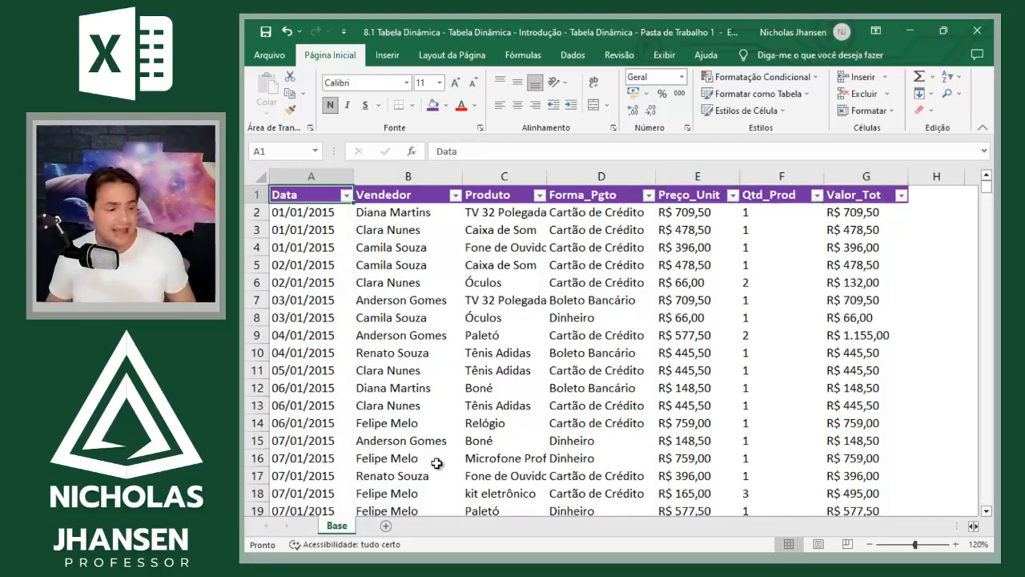
- Examine the Data, Vendedor and Produto columns of the sales records on the Base sheet
key("ctrl+Down")
key("ctrl+Up")
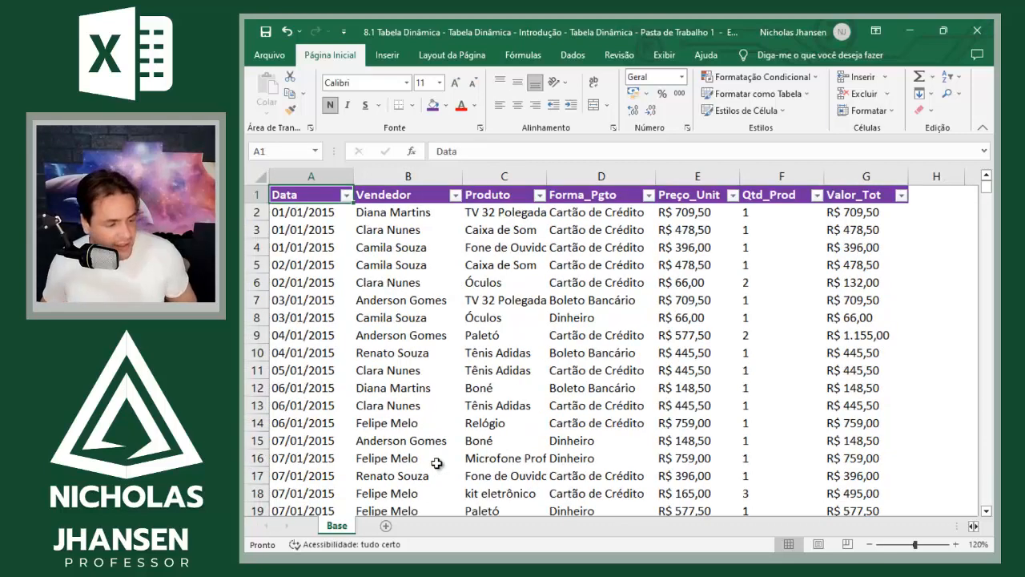
key("ctrl+Down")
key("ctrl+Up")
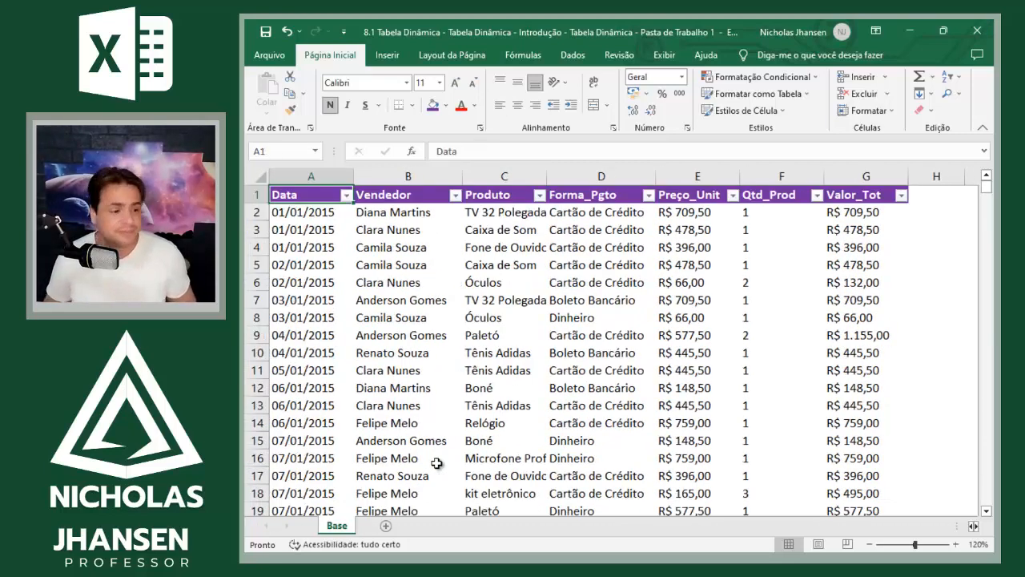
key("Right")
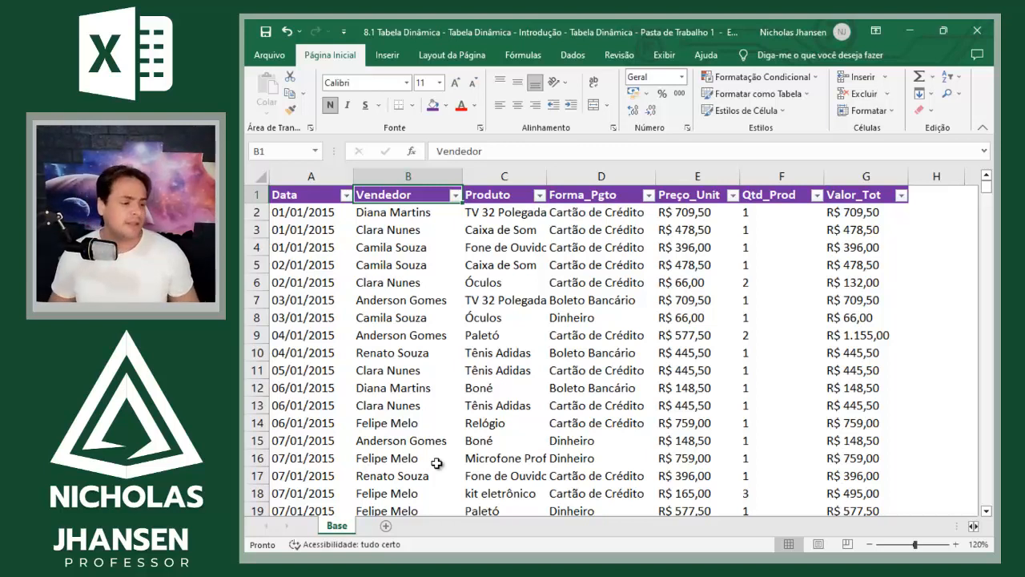
key("Down")
key("Down")
key("Down")
key("Down")
key("Down")
key("Down")
key("Down")
key("Down")
key("Down")
key("Down")
key("ctrl+Up")
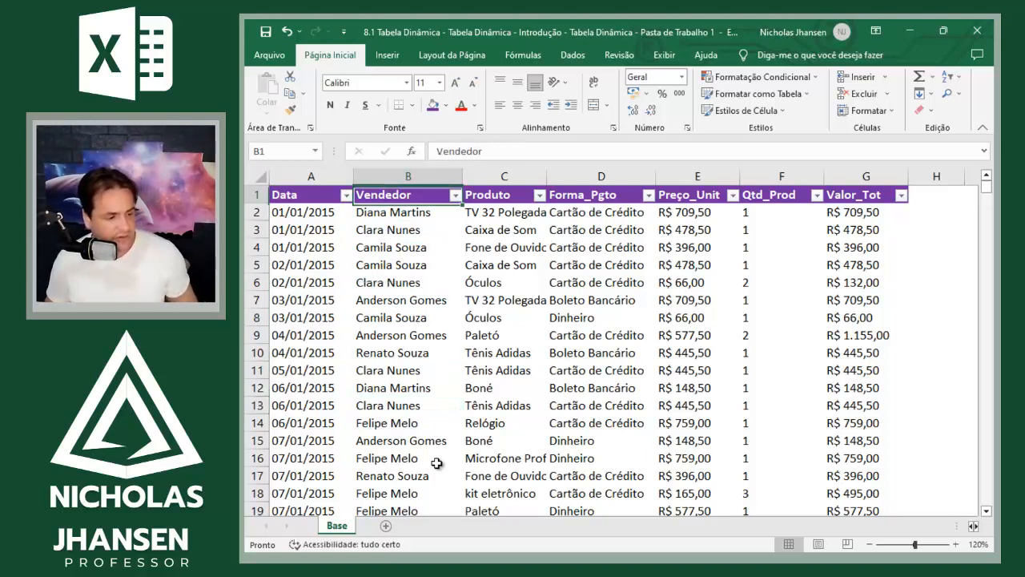
key("Right")
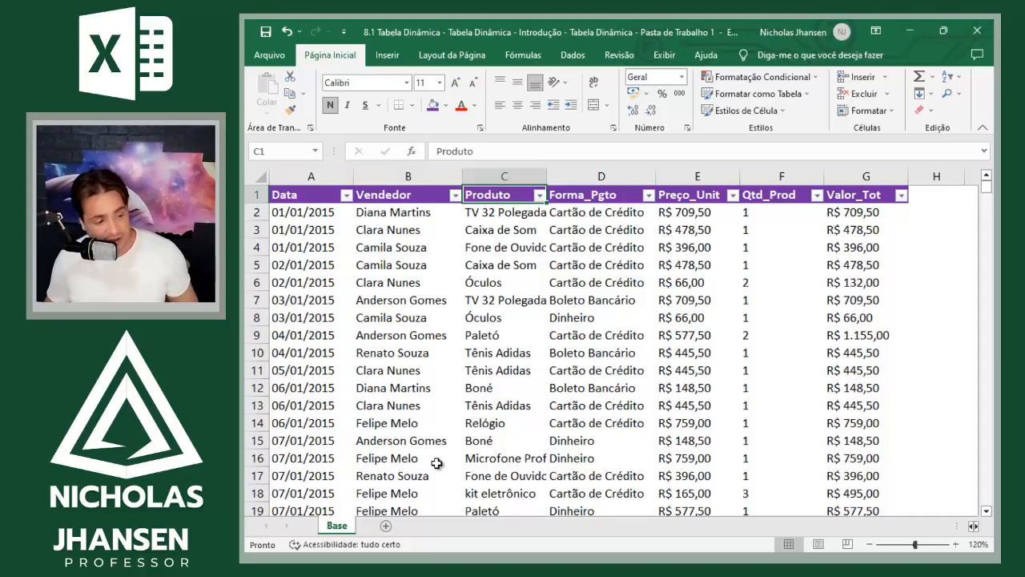
key("ctrl+Down")
key("ctrl+Up")
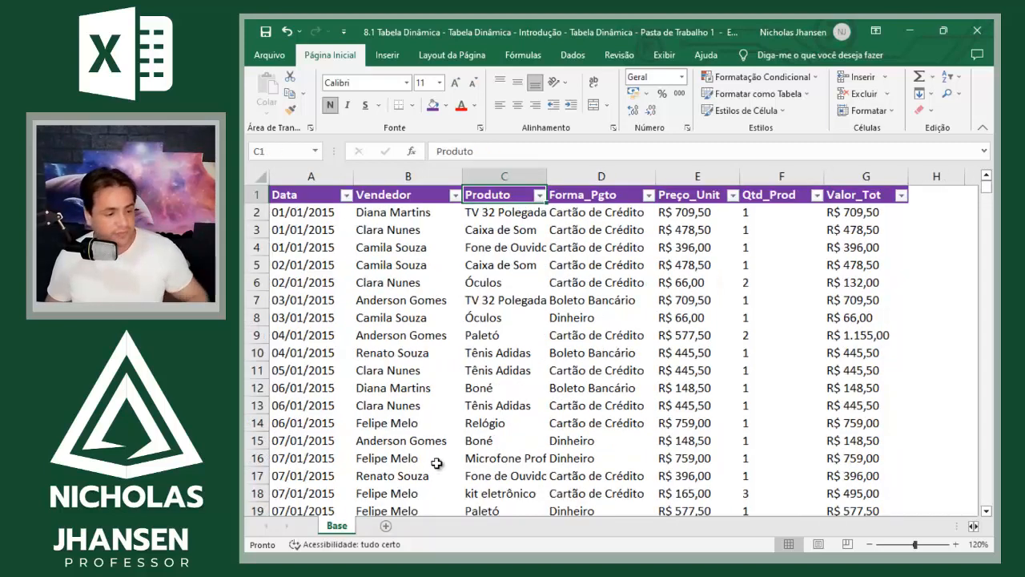
- Examine the first sales record across the product, payment method, unit price, quantity and total value columns
key("Right")
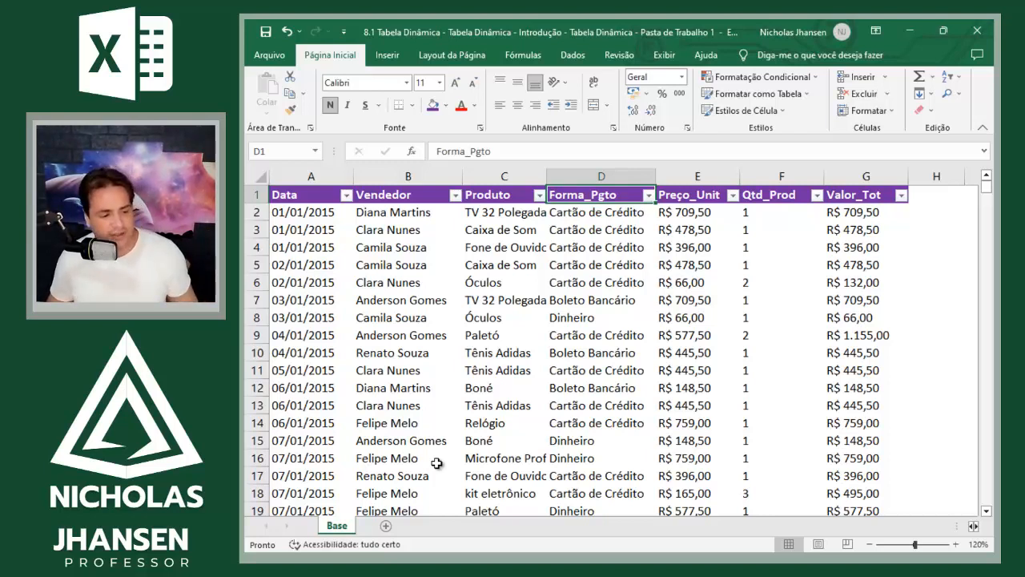
key("Right")
key("Down")
key("Left")
key("Left")
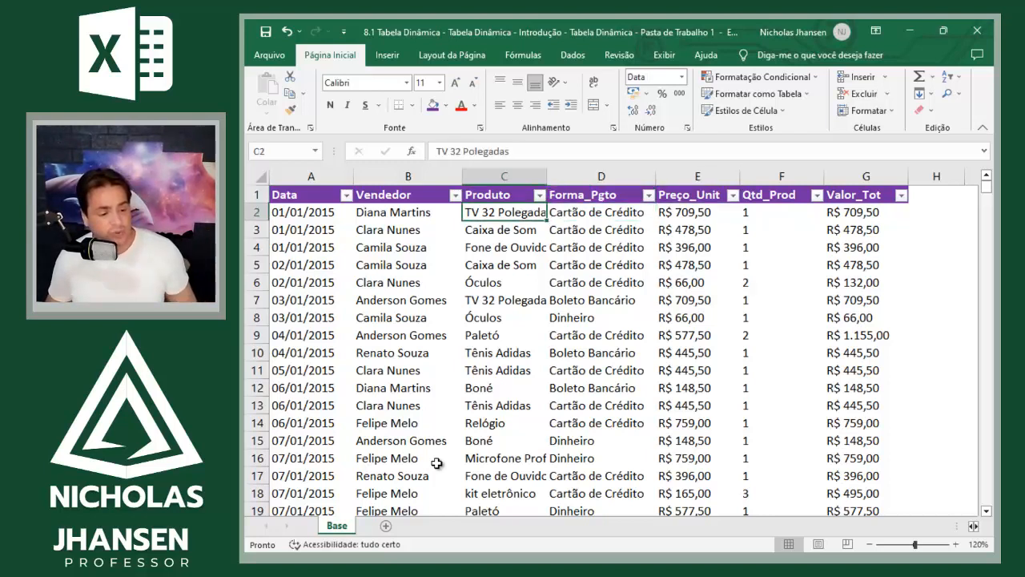
key("Right")
key("Right")
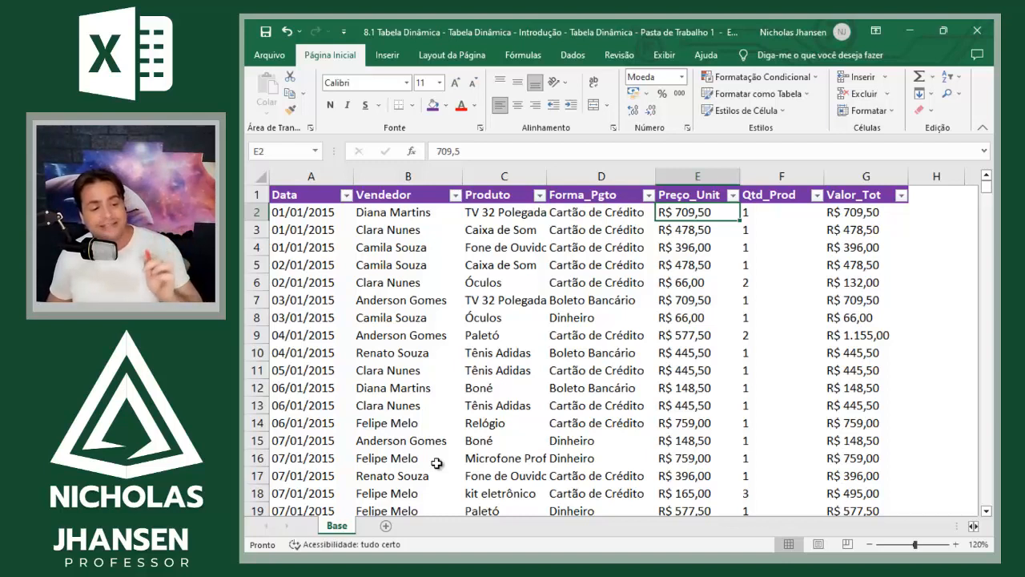
key("Right")
key("Left")
key("Left")
key("Left")
key("Left")
key("Left")
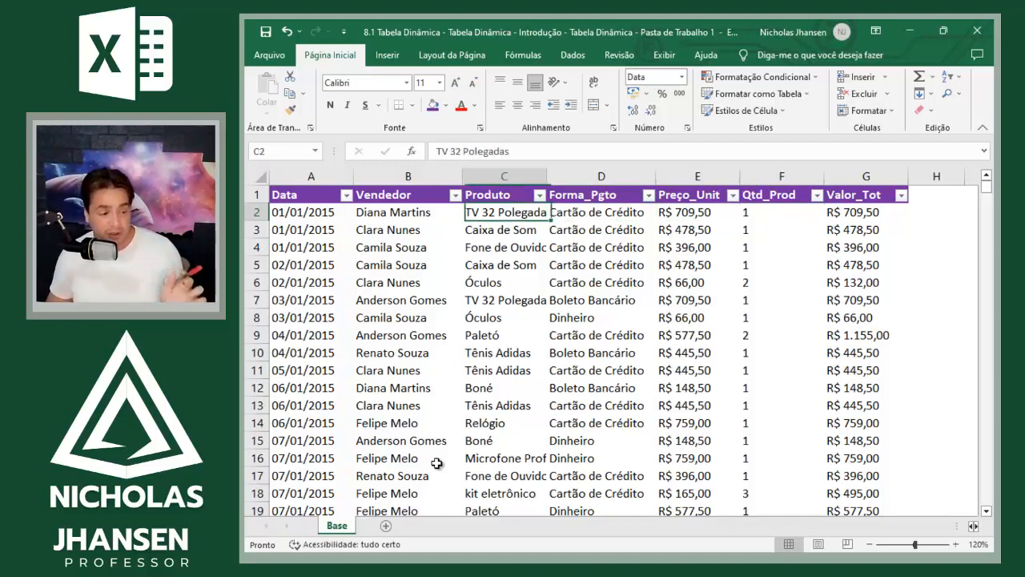
key("Right")
key("Right")
key("Right")
key("Right")
key("Right")
key("Right")
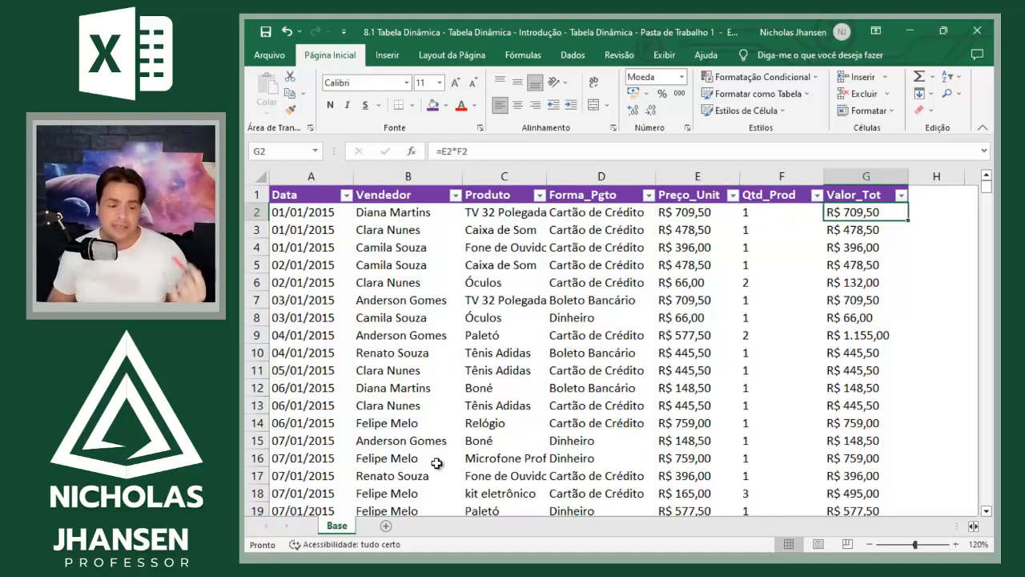
key("Left")
key("Left")
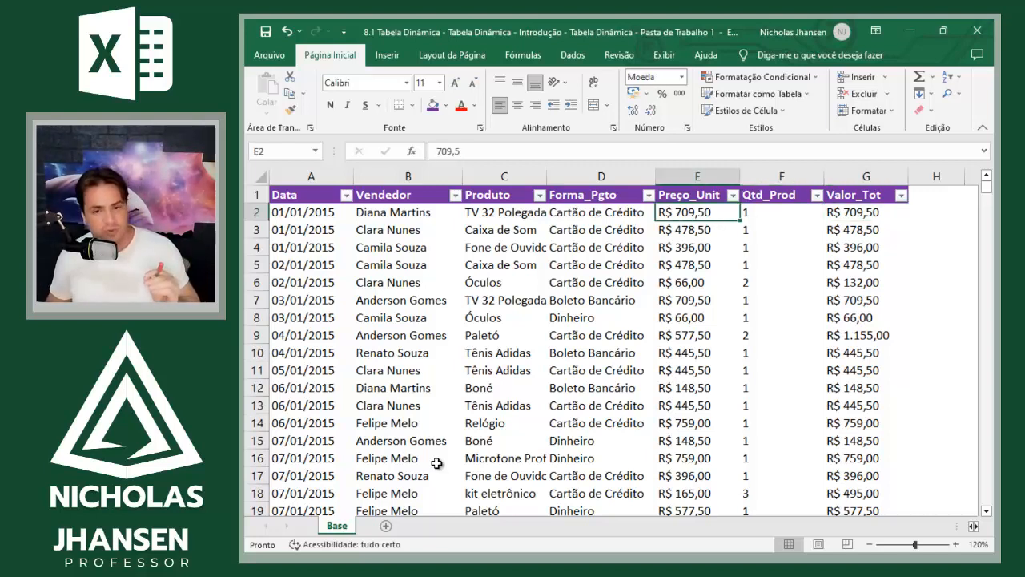
key("Right")
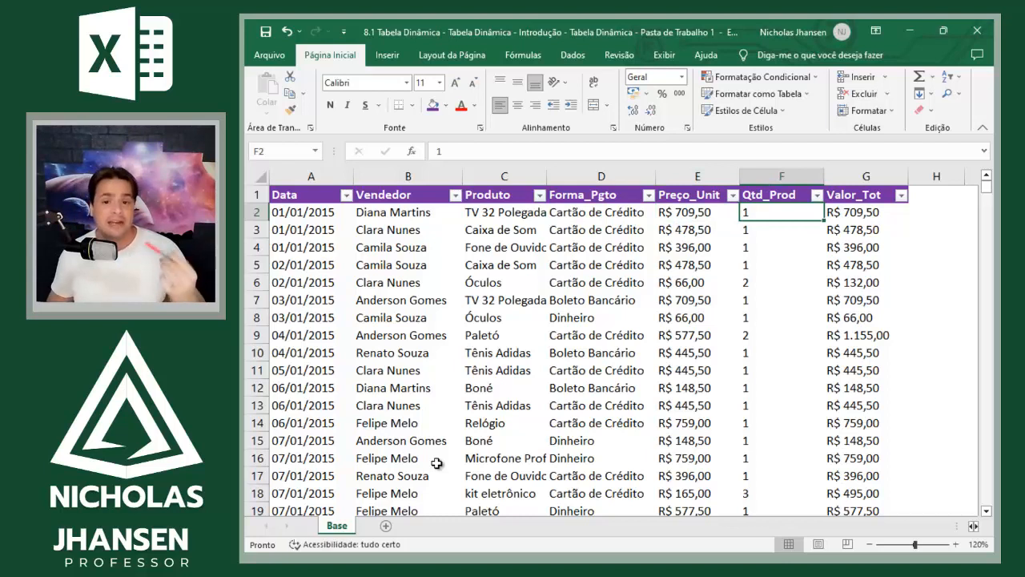
key("Left")
key("Left")
key("Left")
key("Left")
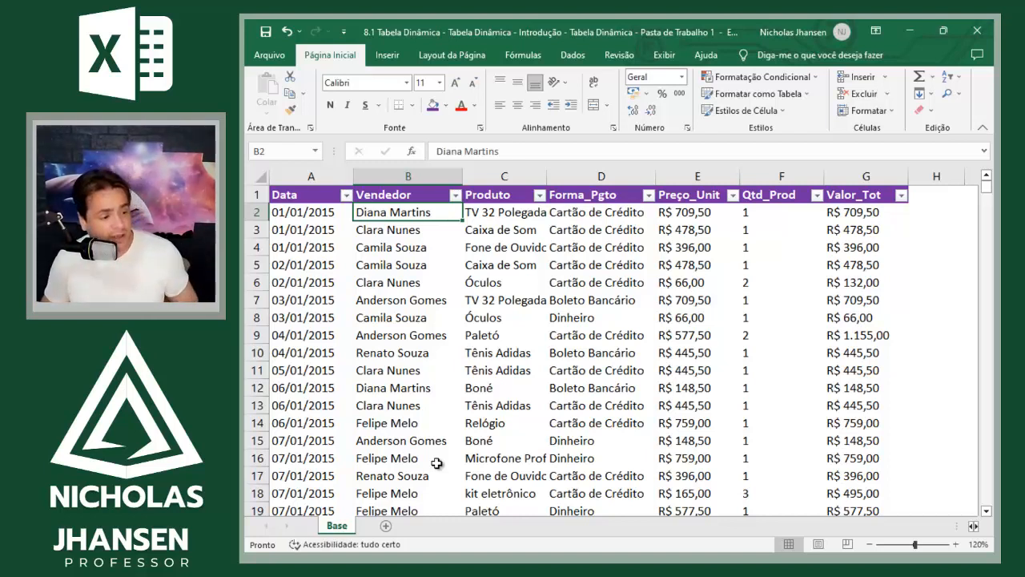
- Check the last record of the Data column and return to cell A1
key("ctrl+Home")
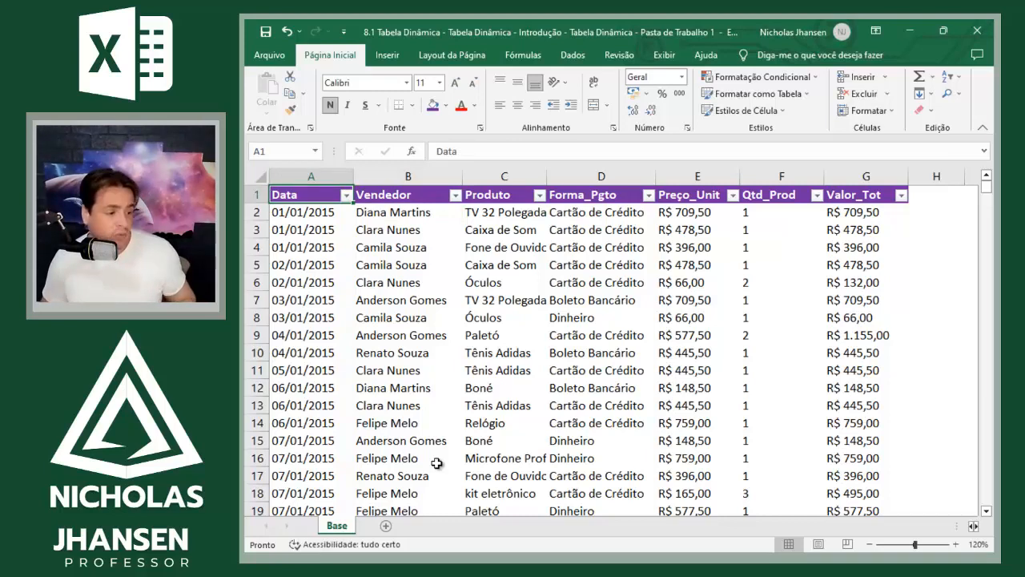
key("ctrl+Down")
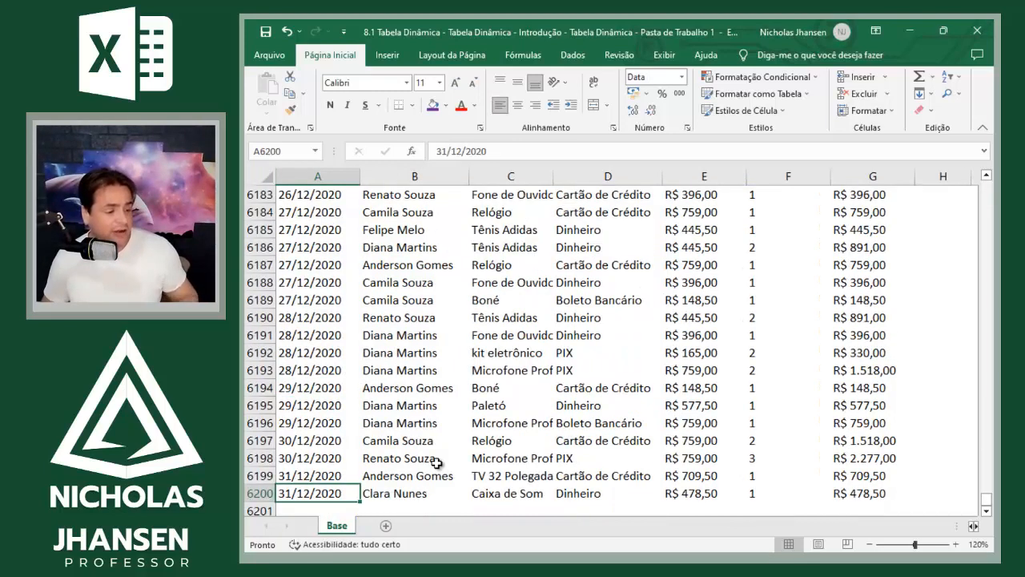
key("ctrl+Home")
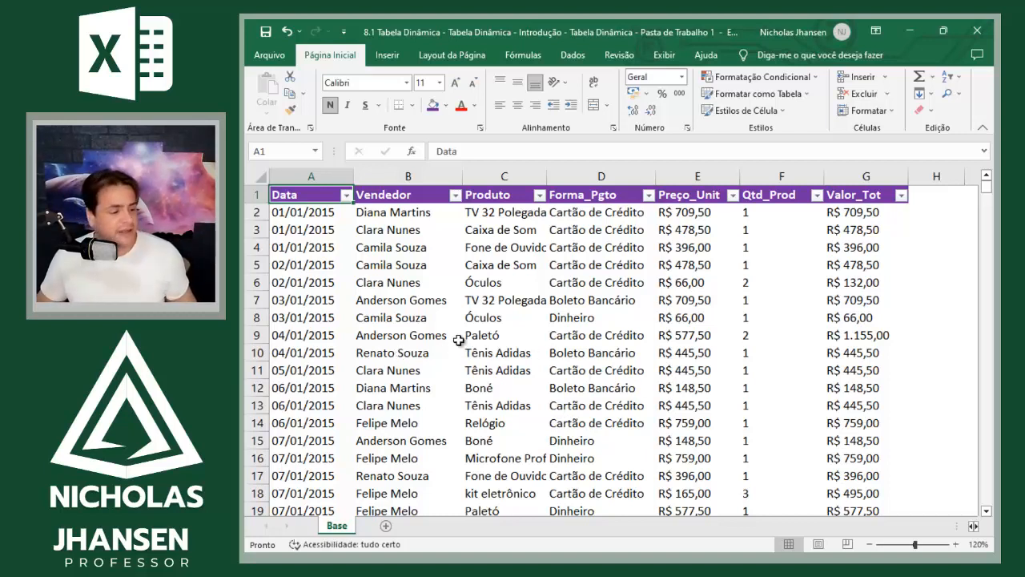
- Create a pivot table on a new worksheet from the range Base!$A$1:$G$6200
left_click(554, 334)
left_click(388, 389)
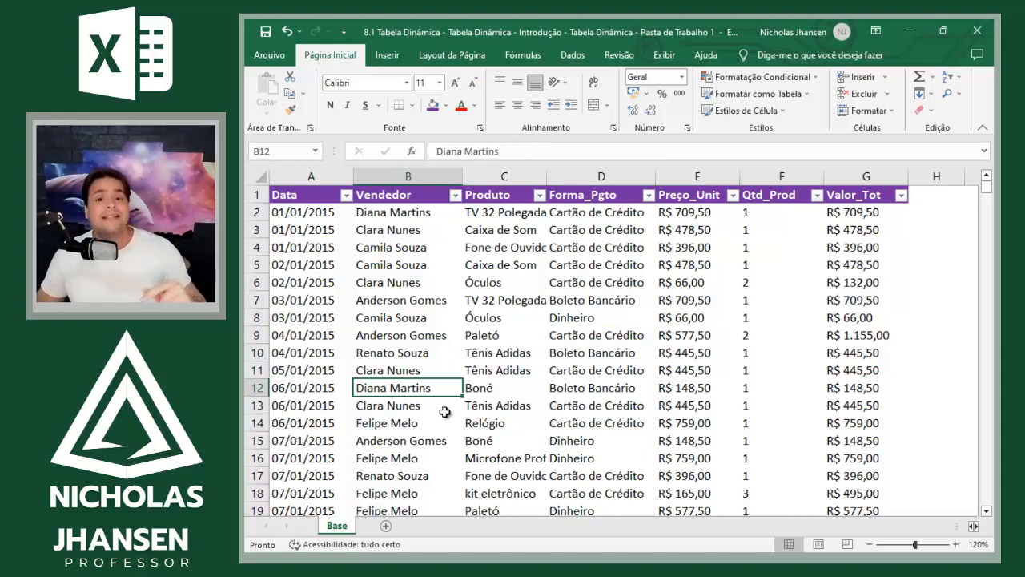
left_click(491, 336)
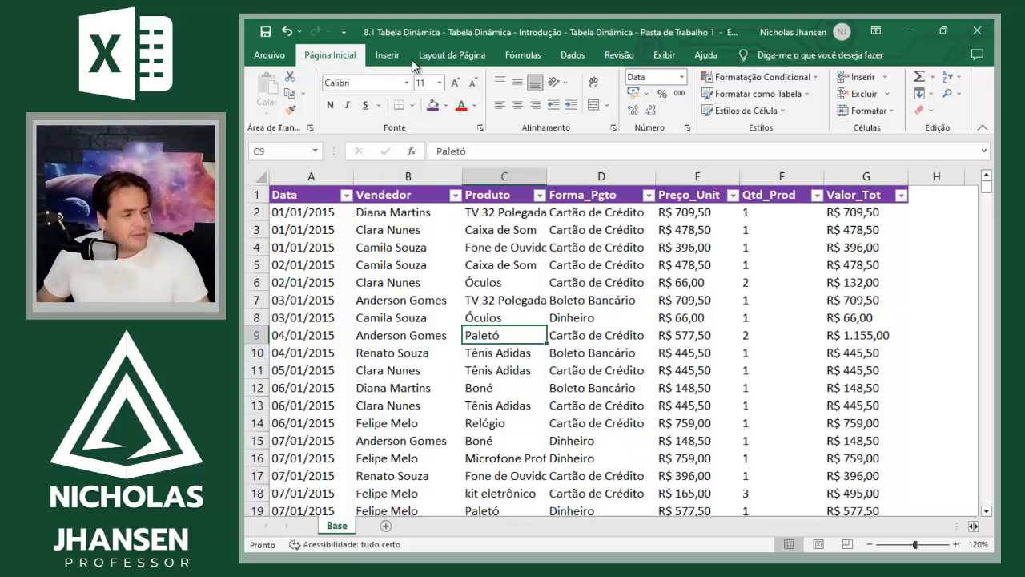
left_click(383, 56)
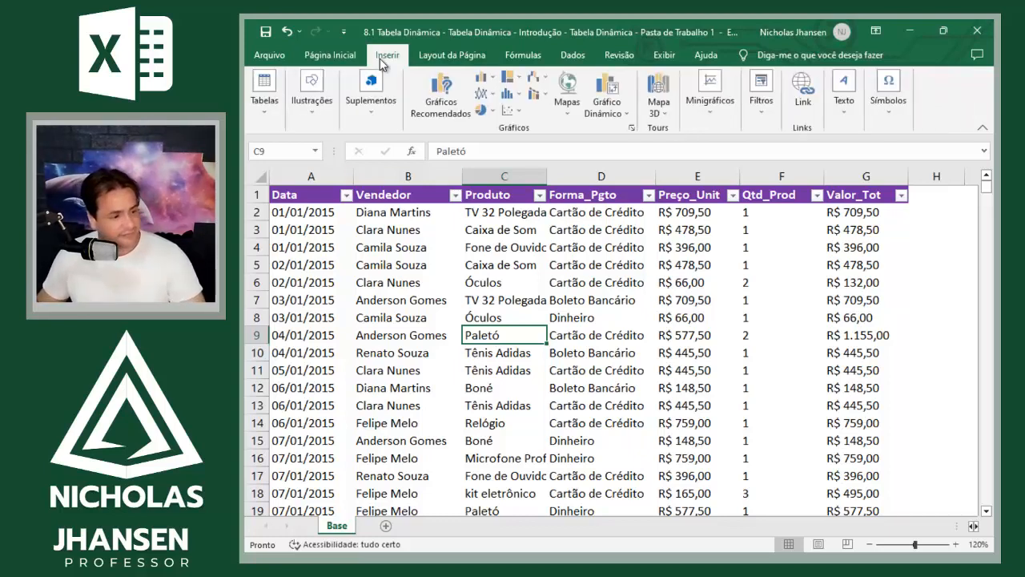
left_click(269, 115)
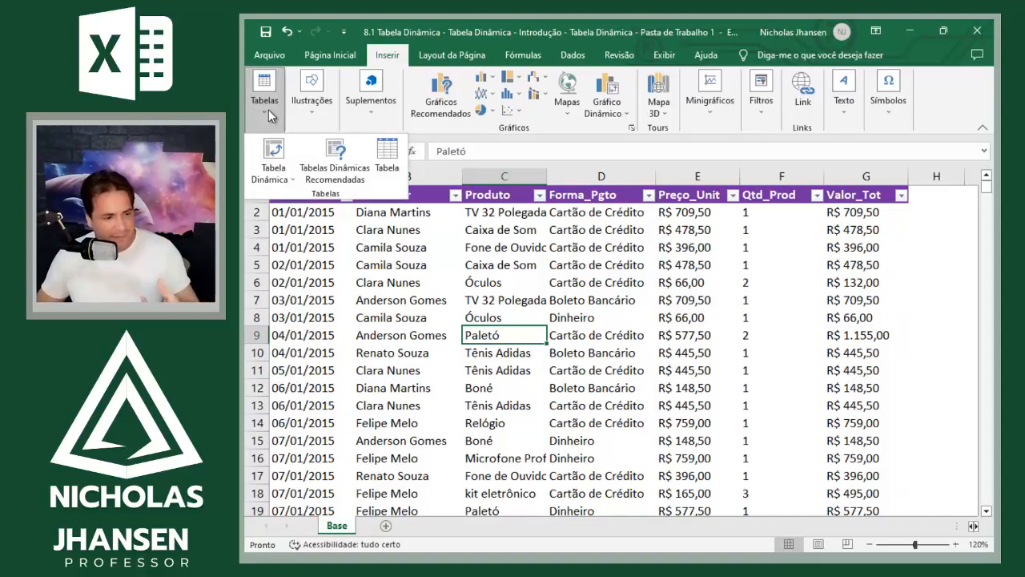
left_click(274, 151)
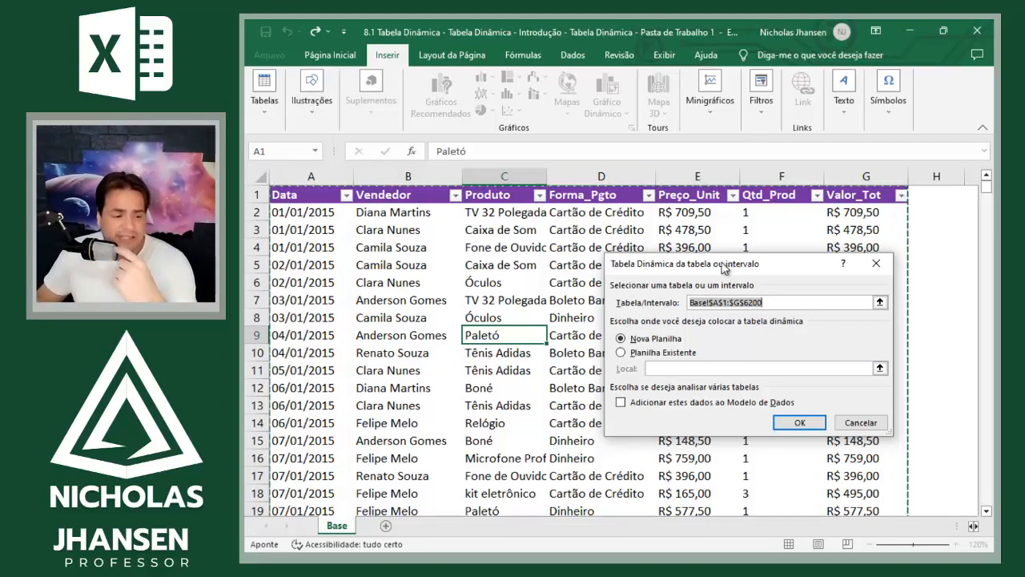
left_click_drag(721, 267, 609, 228)
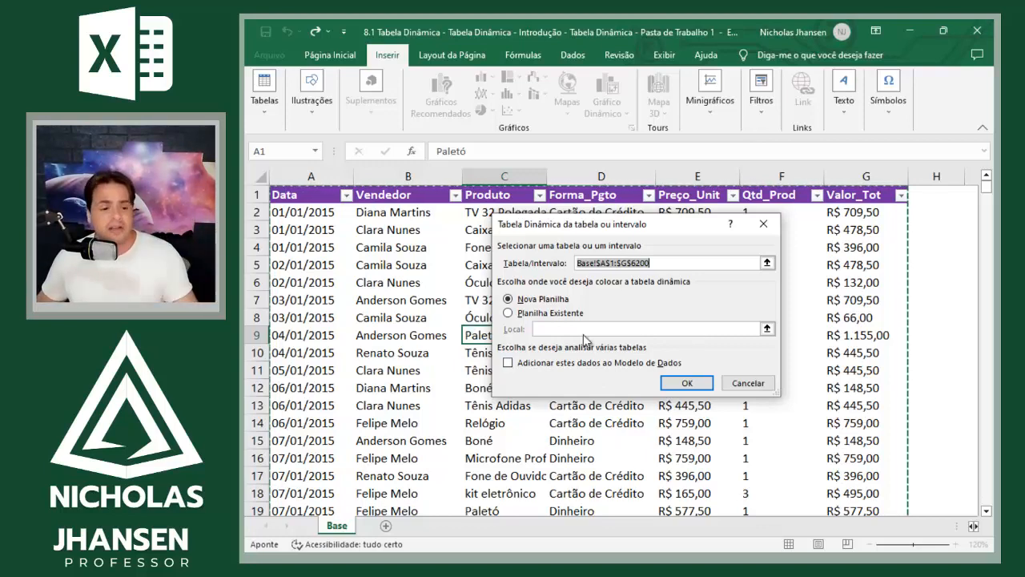
left_click(974, 526)
left_click(972, 526)
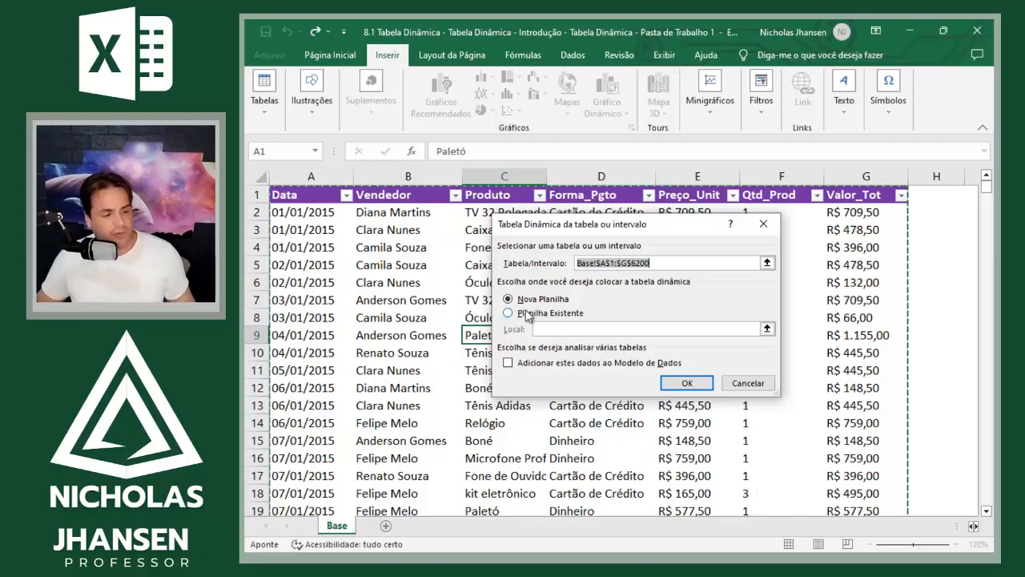
left_click(669, 388)
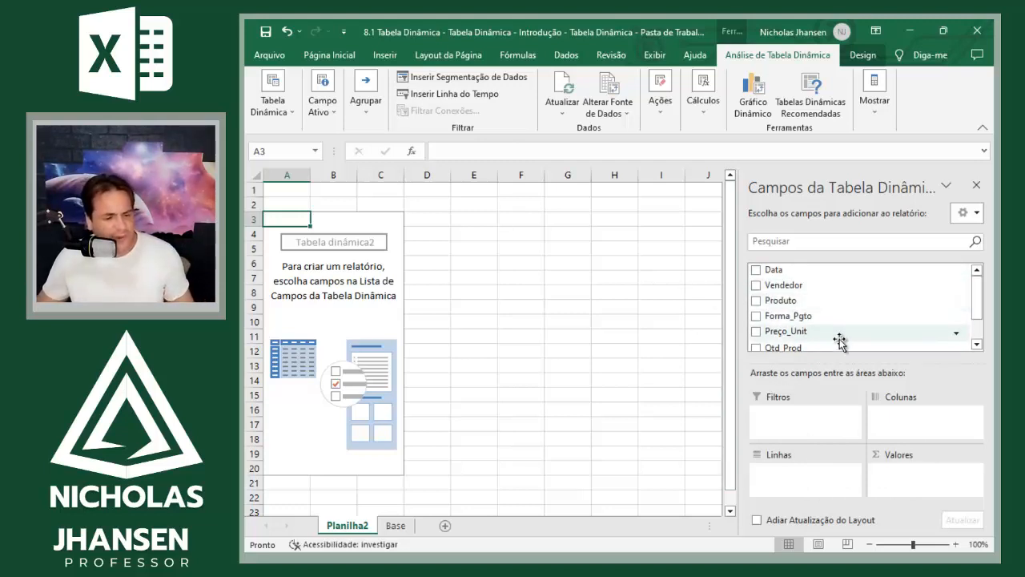
- Compare the pivot table's available fields with the column headers on the Base sheet, and return to Planilha2
scroll(833, 308, "down", 1)
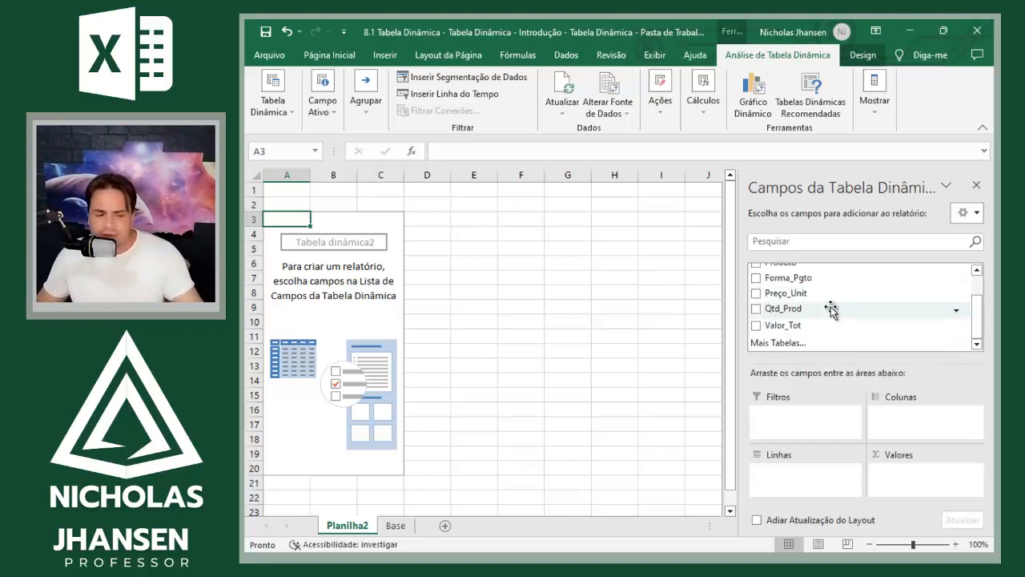
scroll(833, 312, "up", 1)
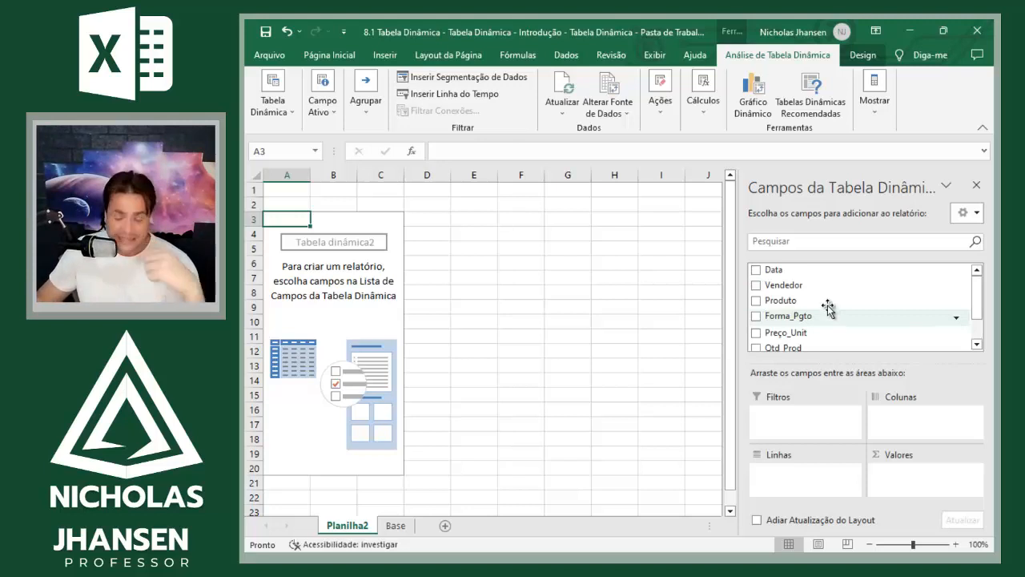
key("ctrl+Page_Down")
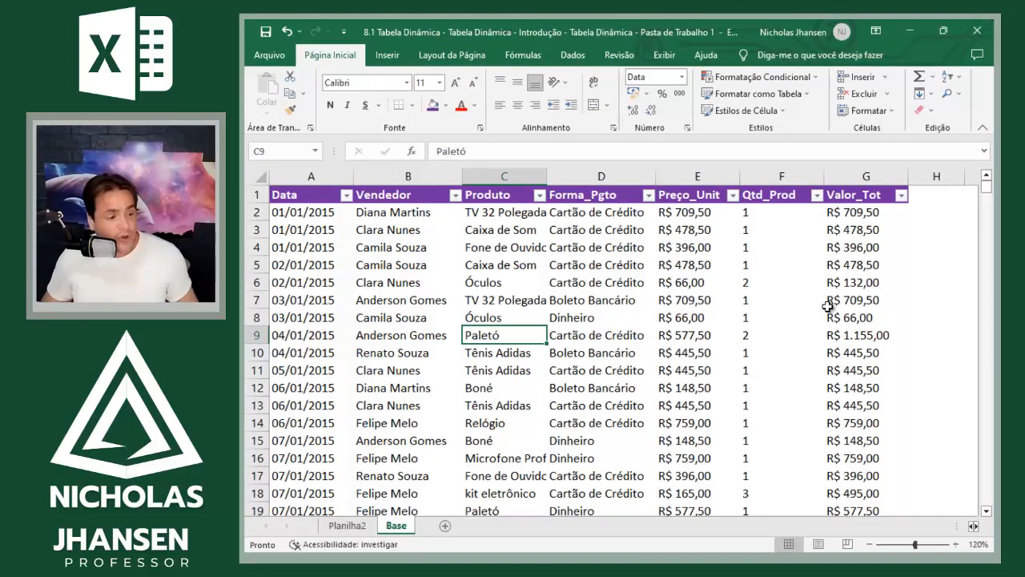
key("Up")
key("Left")
key("Left")
key("ctrl+Home")
key("ctrl+Right")
key("ctrl+Left")
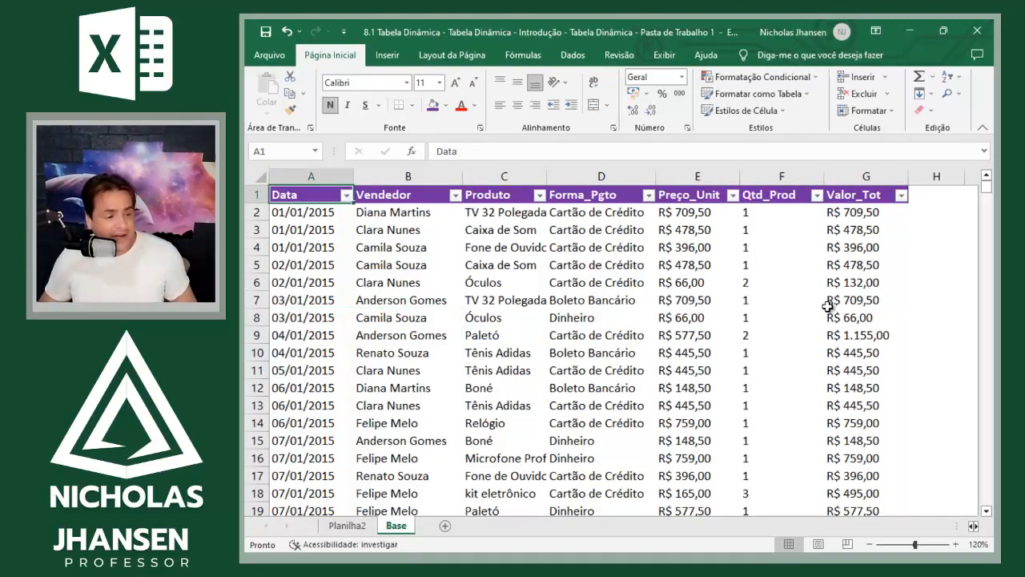
key("ctrl+Right")
key("ctrl+Left")
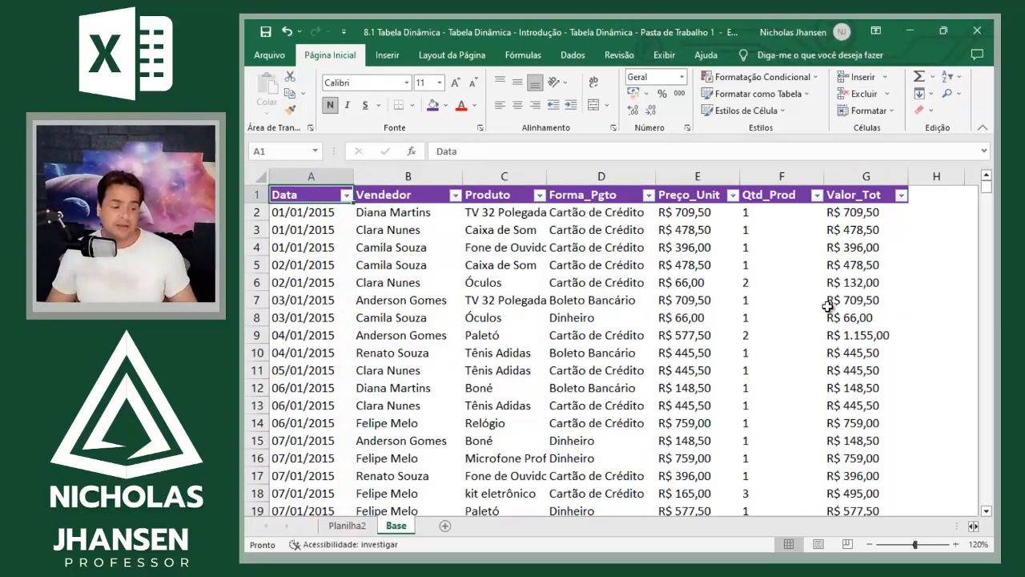
key("ctrl+Page_Up")
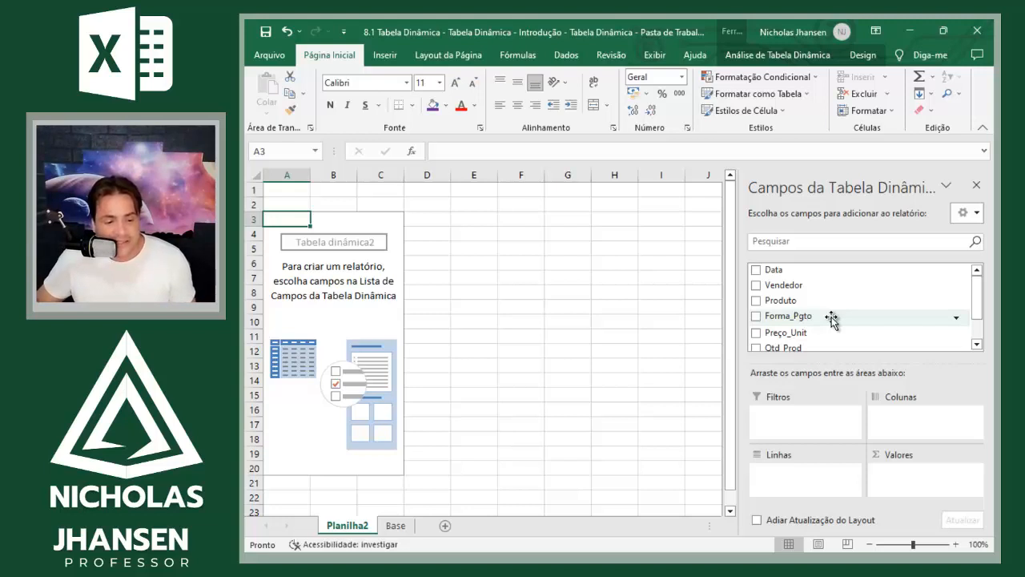
- Add the Forma_Pgto field to the pivot table's columns and look over the resulting payment method labels
left_click_drag(831, 317, 925, 428)
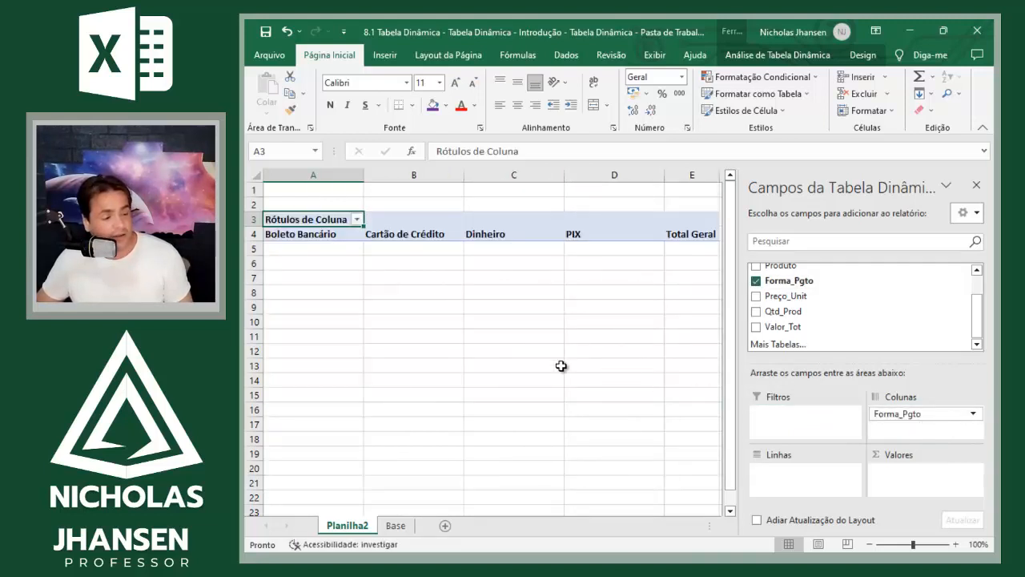
left_click(462, 305)
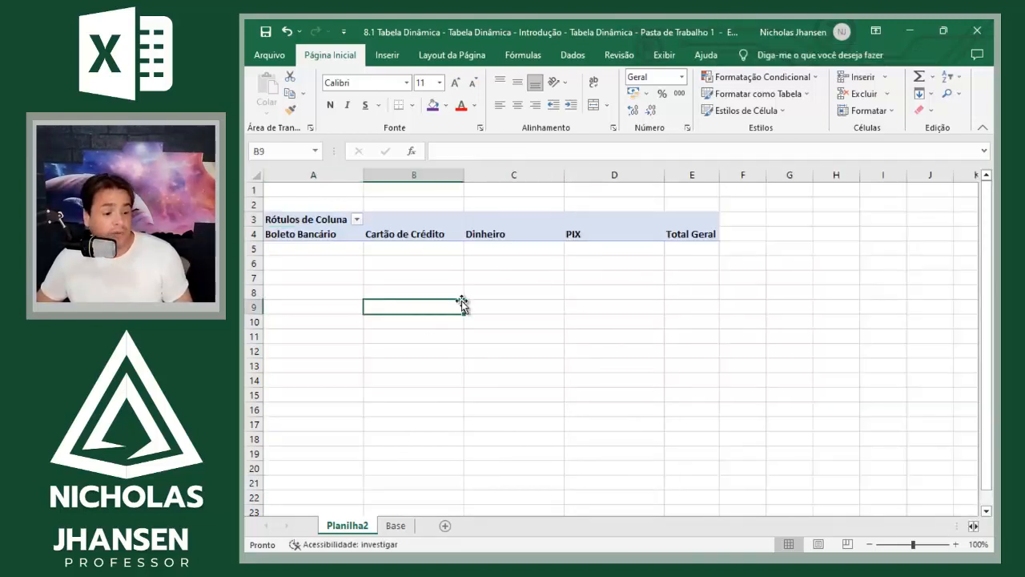
left_click(294, 236)
left_click(388, 234)
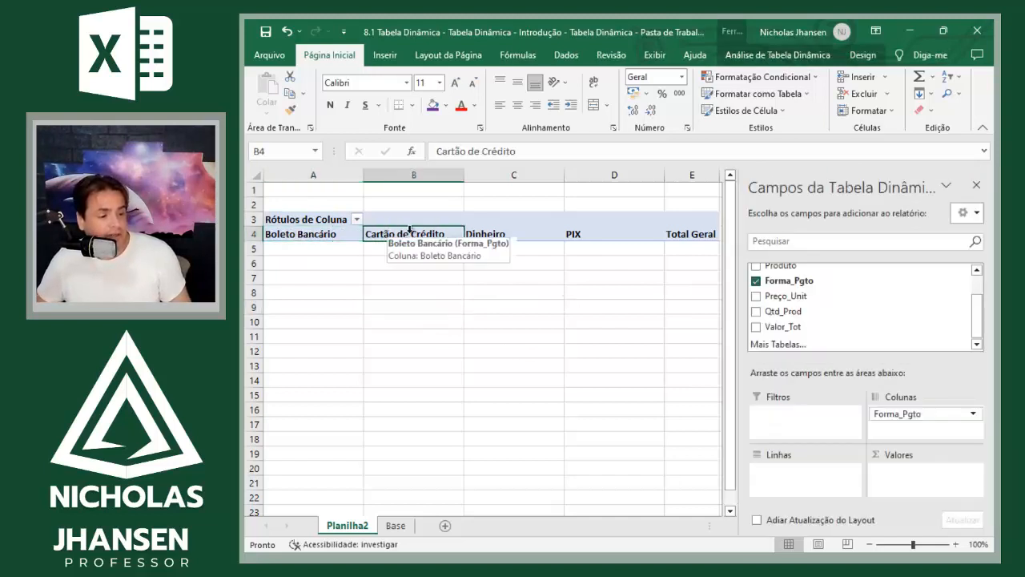
left_click(533, 233)
left_click(580, 234)
left_click(602, 308)
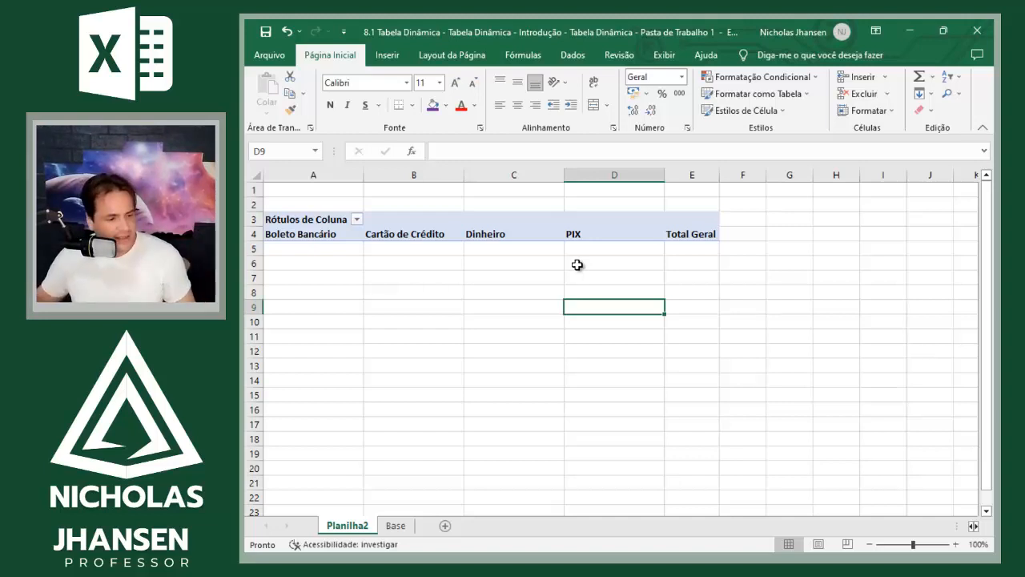
- Remove the Forma_Pgto field from the pivot table's columns and add it back to the columns
left_click(569, 230)
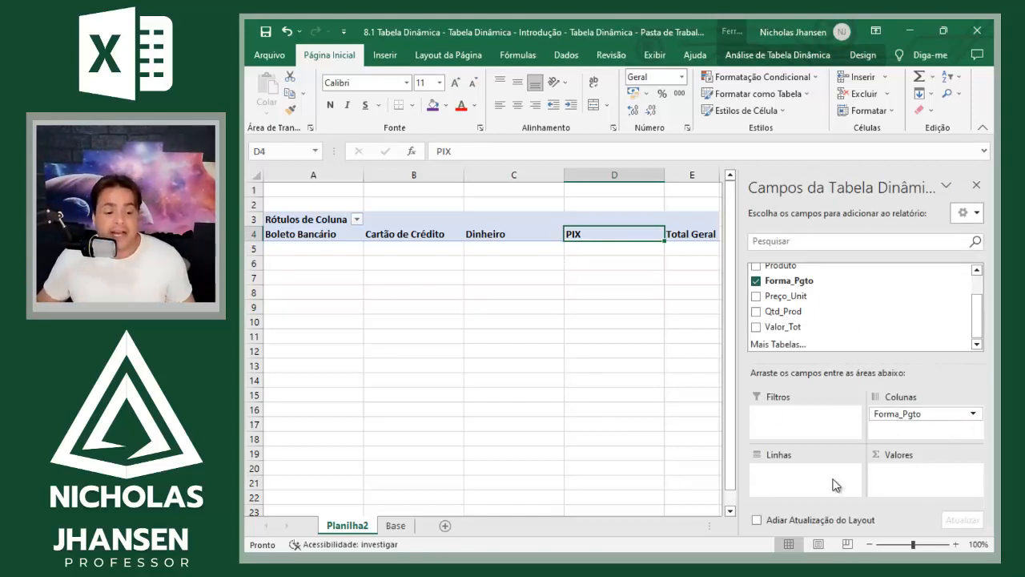
left_click_drag(917, 414, 656, 425)
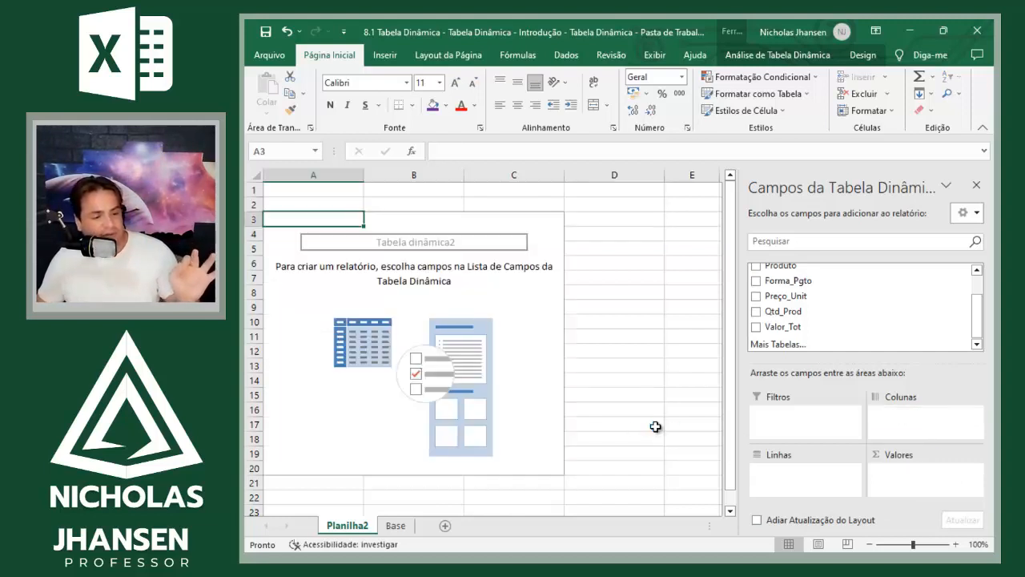
left_click(656, 425)
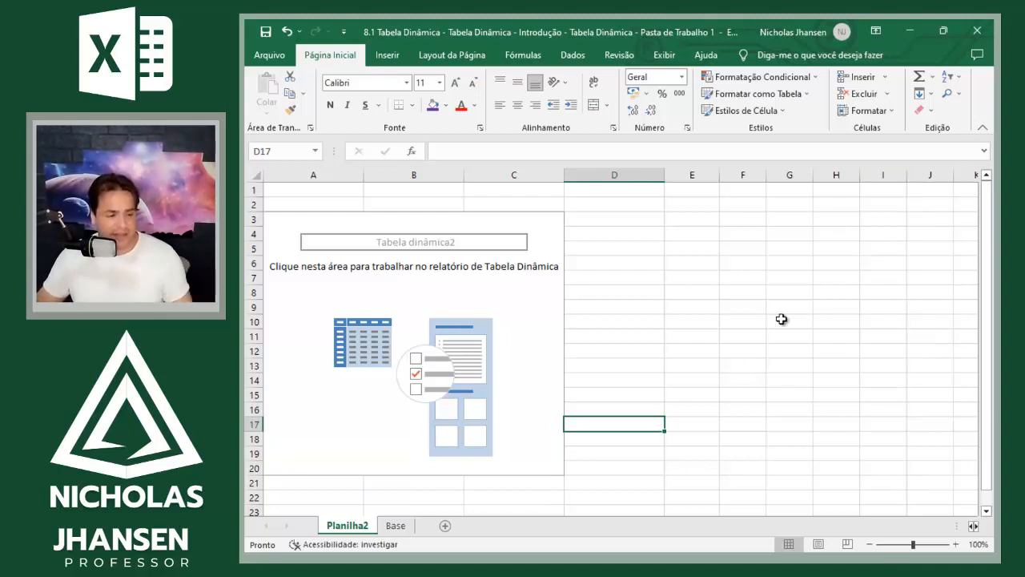
left_click(318, 414)
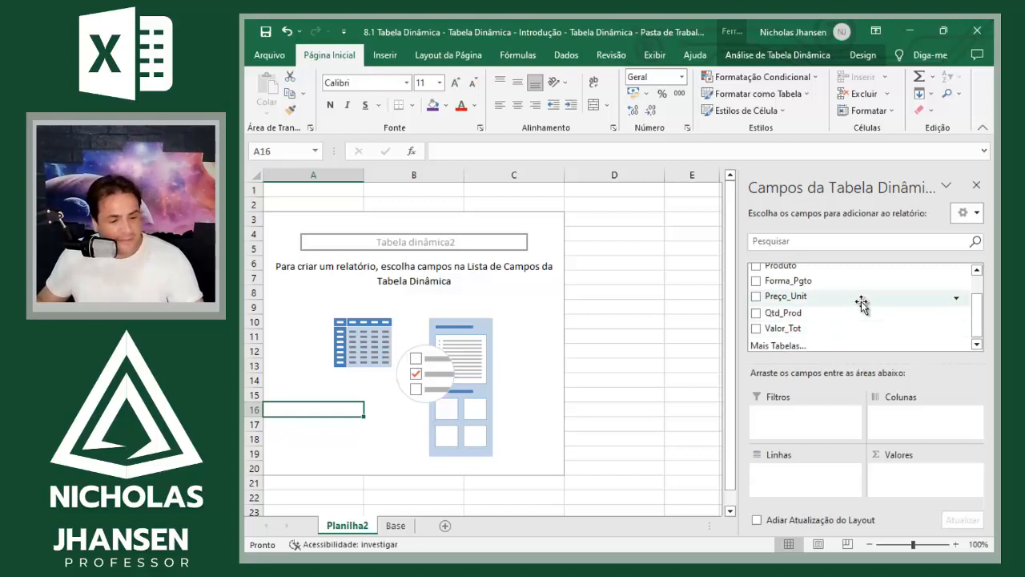
left_click_drag(862, 282, 894, 426)
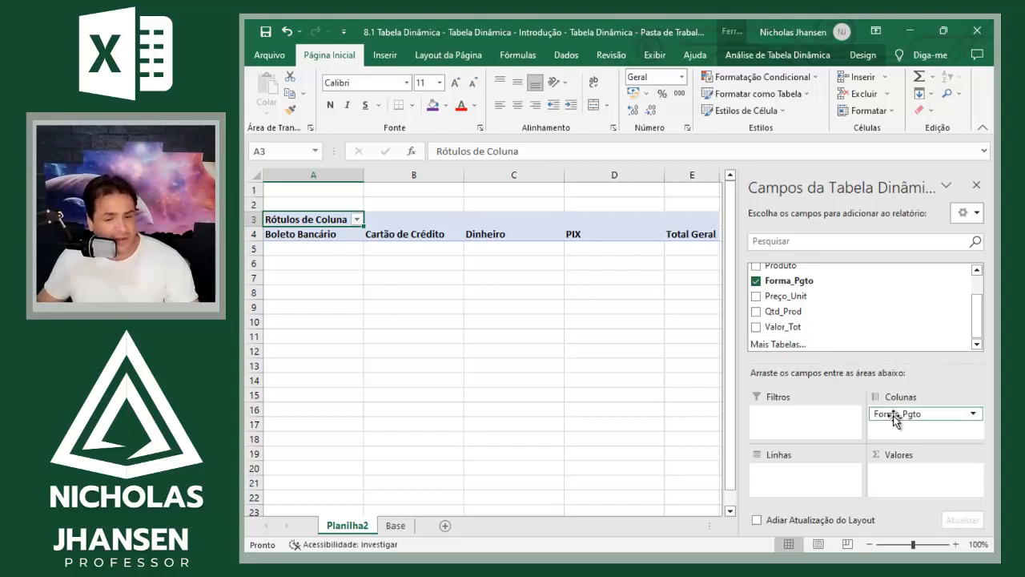
- Move Forma_Pgto from the pivot table's columns to its rows and add Valor_Tot as the summed value
left_click_drag(894, 418, 811, 485)
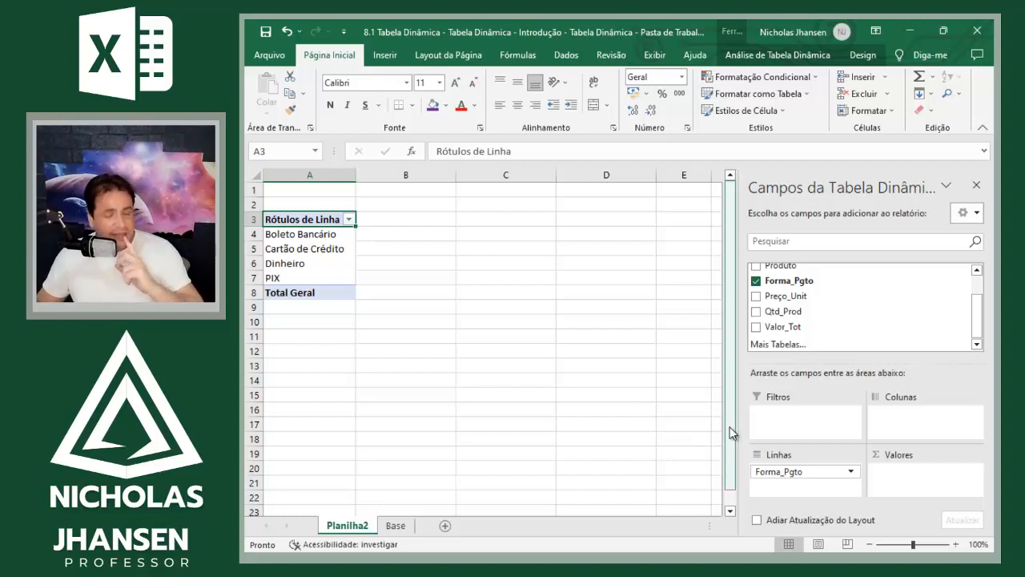
left_click(396, 527)
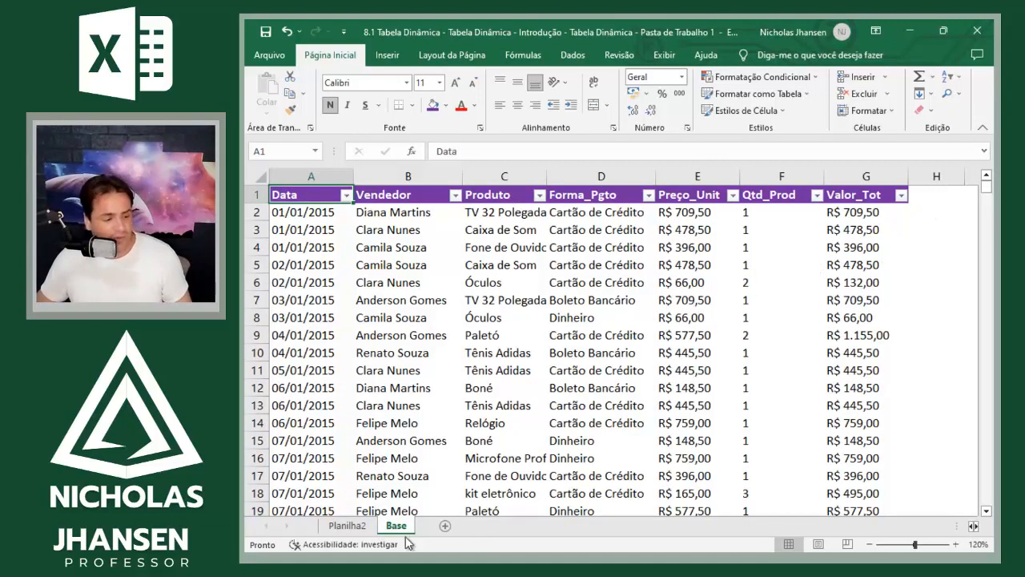
left_click(351, 527)
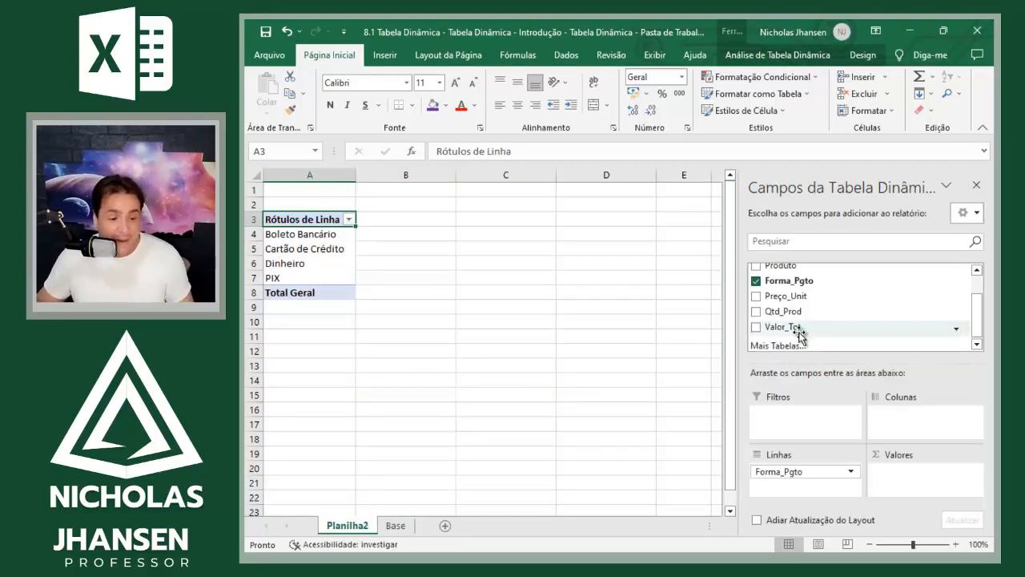
left_click_drag(799, 331, 917, 496)
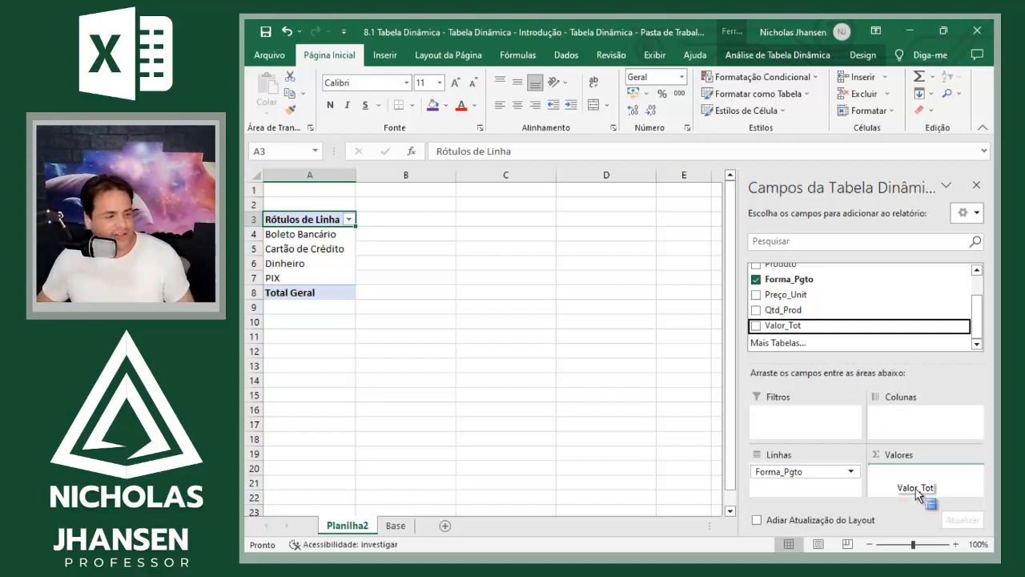
left_click_drag(916, 492, 917, 494)
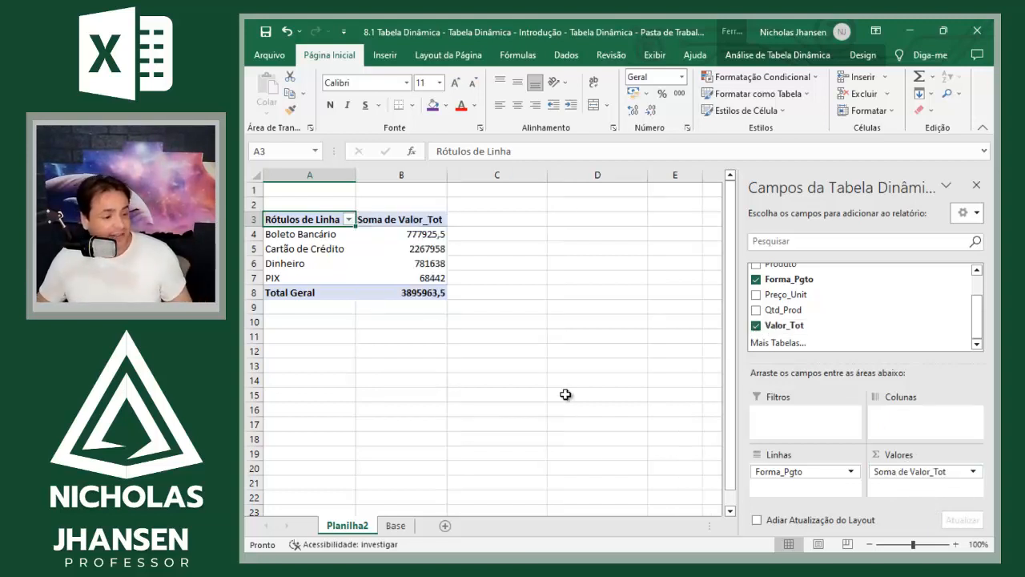
- Format the Soma de Valor_Tot amounts as currency in R$ and left-align the whole pivot table
left_click(427, 234)
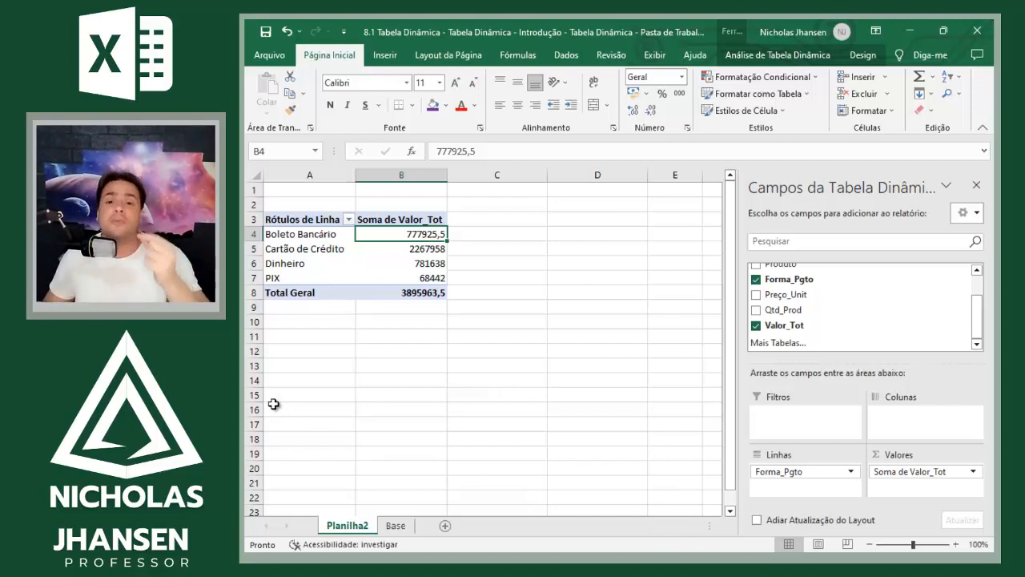
key("ctrl+shift+Down")
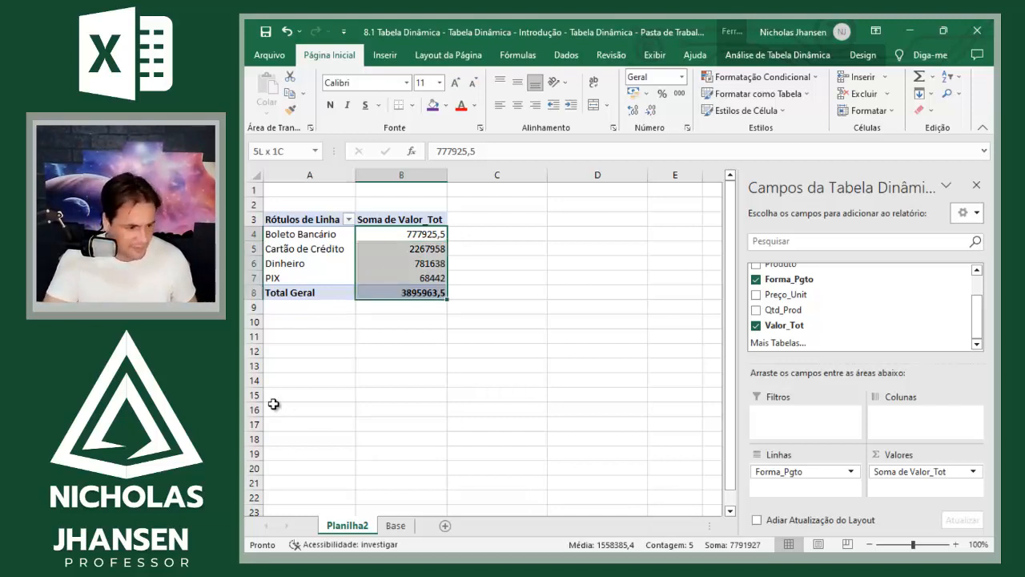
key("ctrl+shift+4")
key("Up")
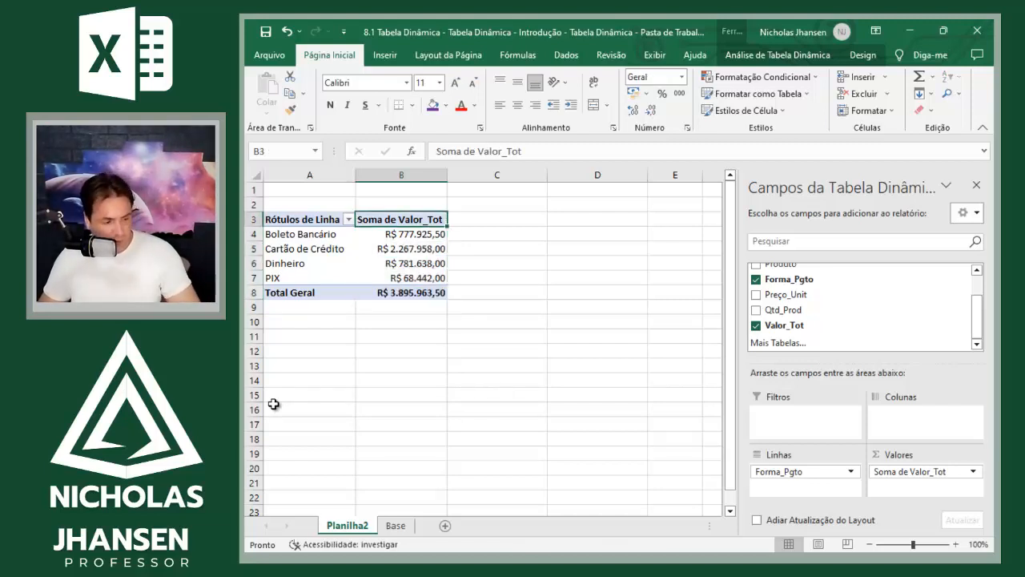
key("ctrl+a")
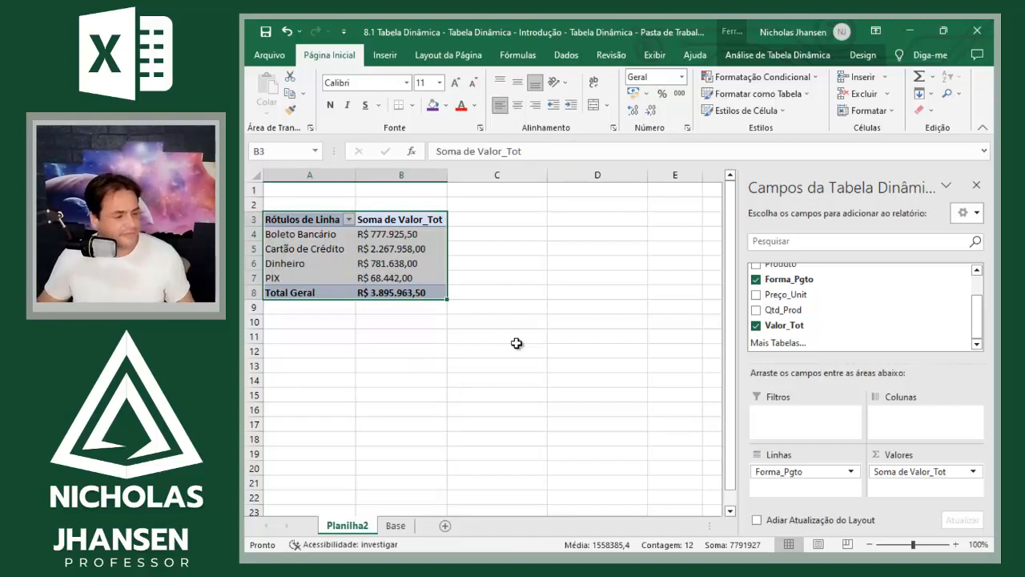
left_click(513, 336)
left_click(408, 265)
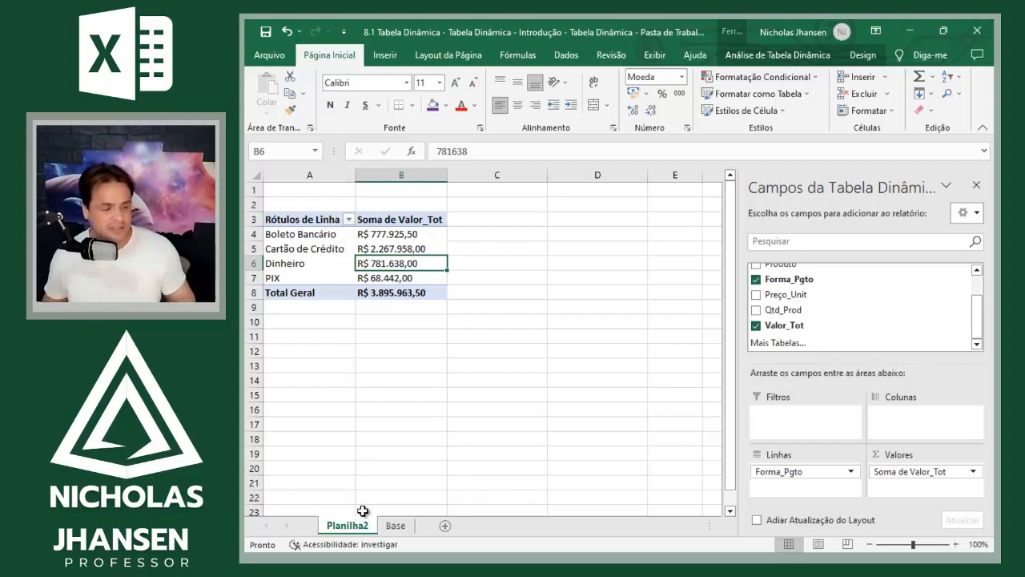
- Copy the whole Forma_Pgto column on the Base sheet, header included, and paste it starting at cell I1
key("ctrl+Page_Down")
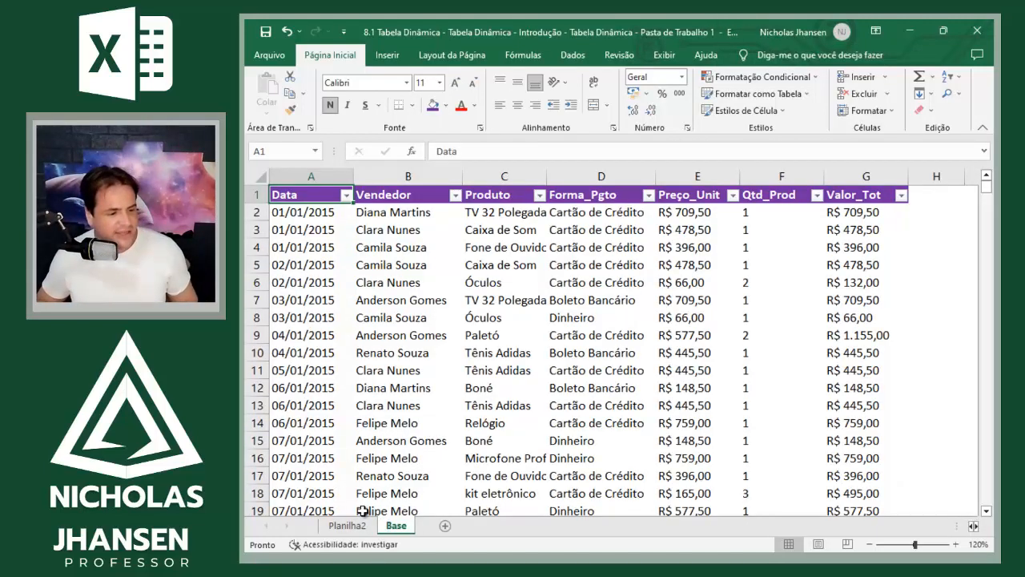
key("Right")
key("Right")
key("Right")
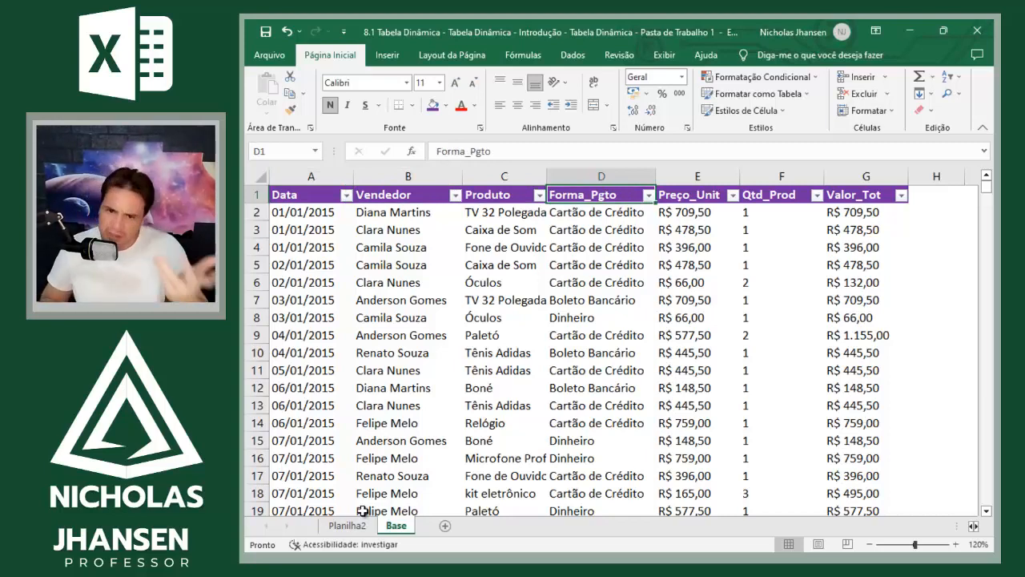
key("ctrl+shift+Down")
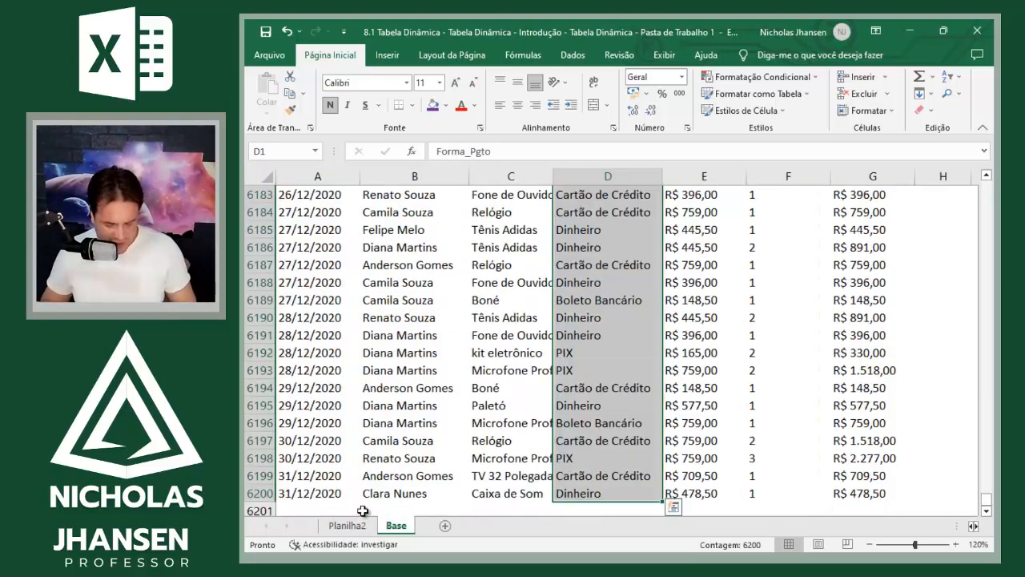
key("ctrl+q")
key("Escape")
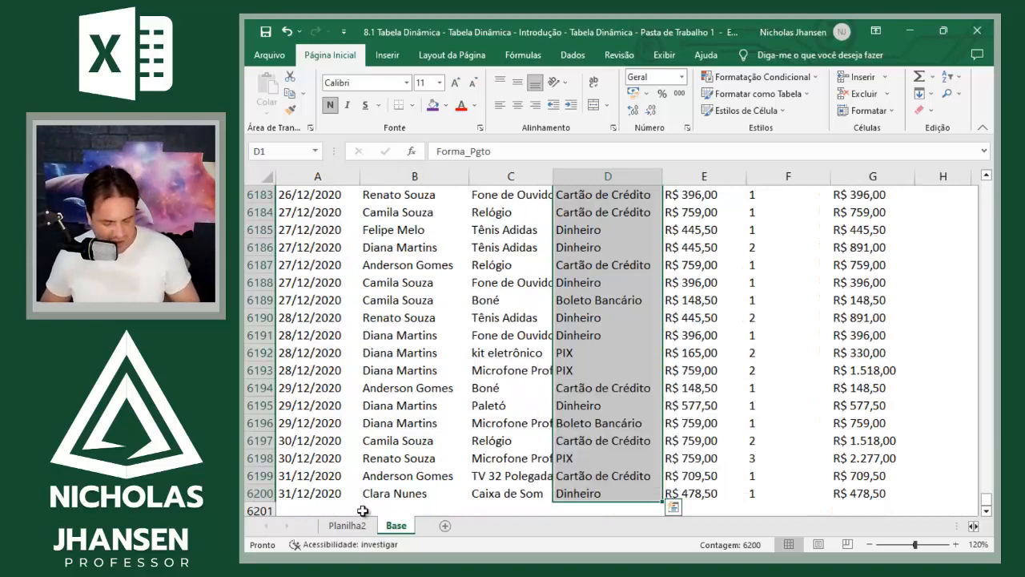
key("ctrl+c")
key("Right")
key("Right")
key("Right")
key("Right")
key("Right")
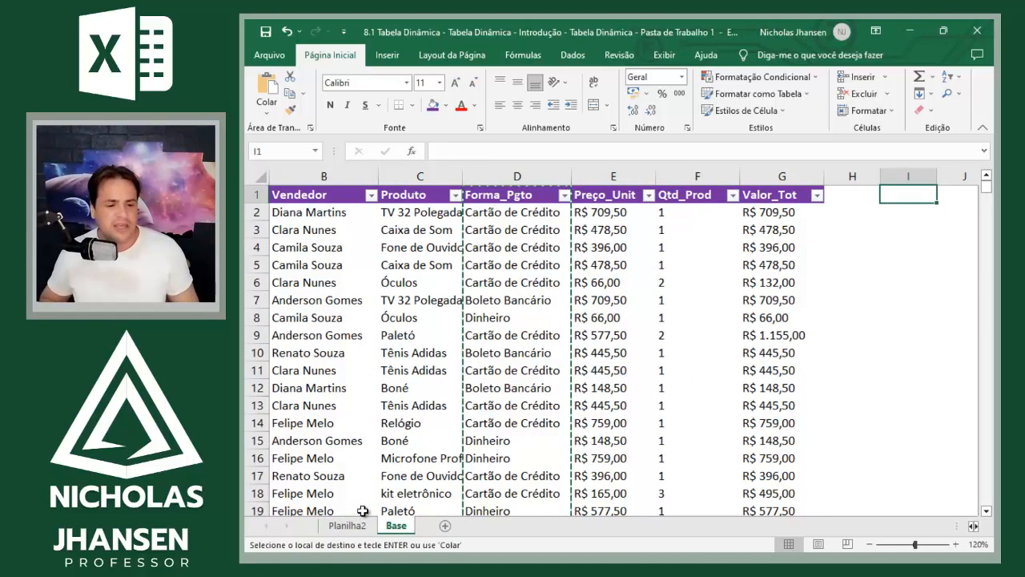
key("ctrl+v")
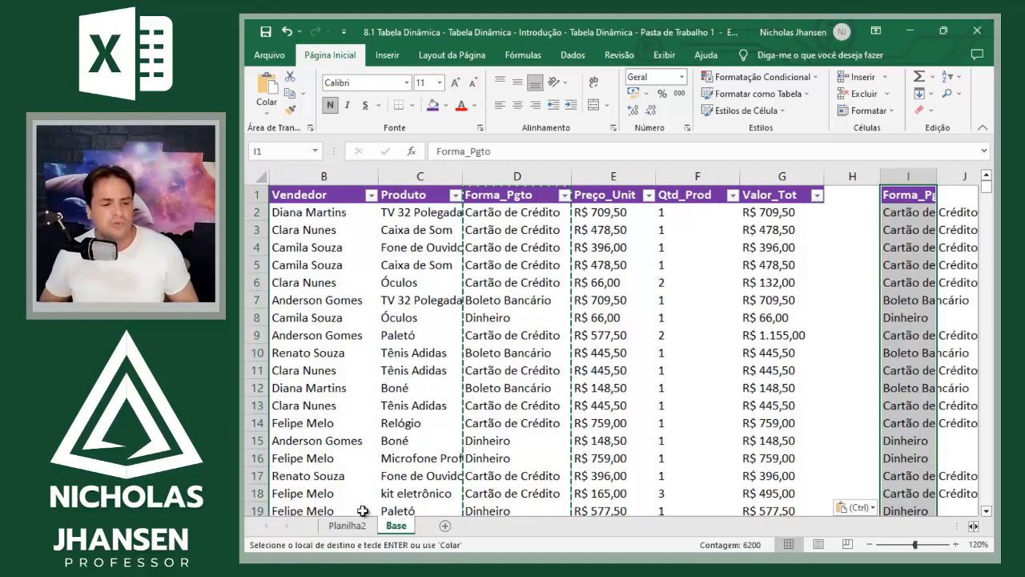
- Remove the duplicates from the copied Forma_Pgto column, treating the first row as a header
left_click(573, 54)
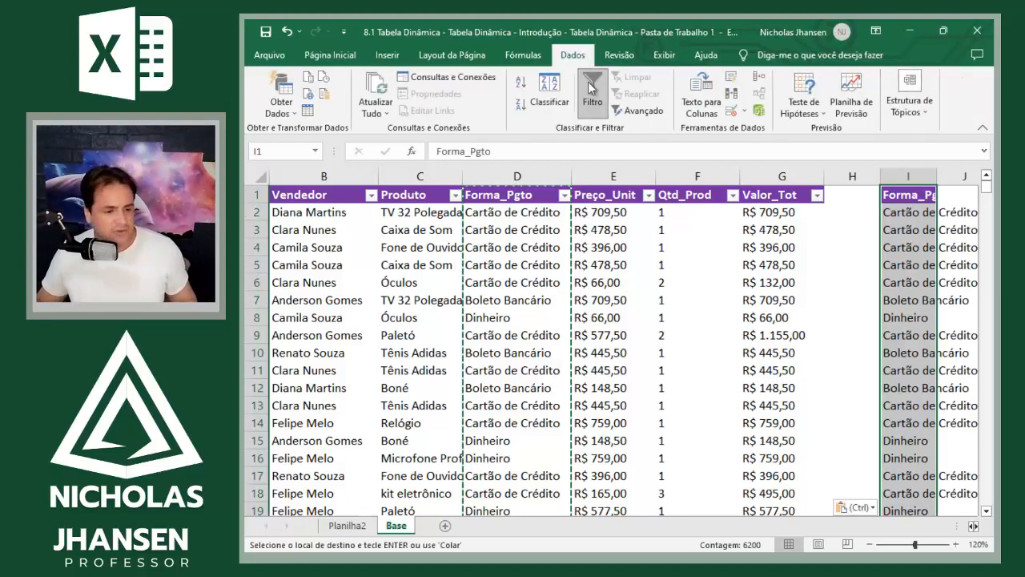
left_click(732, 96)
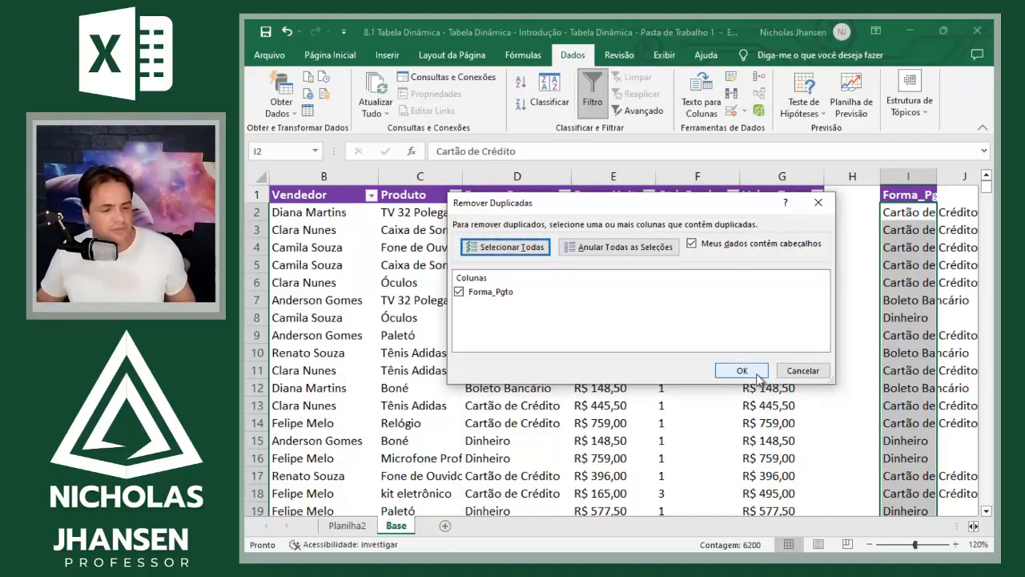
left_click(758, 375)
left_click(629, 330)
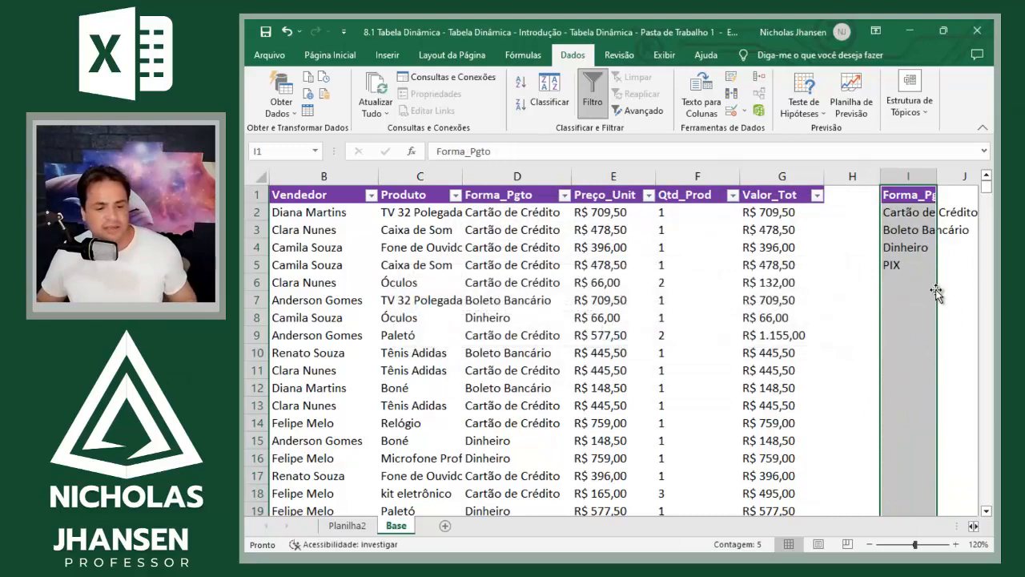
- Look over the list of unique payment methods in column I of the Base sheet
left_click(925, 283)
scroll(924, 283, "right", 1)
key("Up")
key("Up")
key("Up")
key("Up")
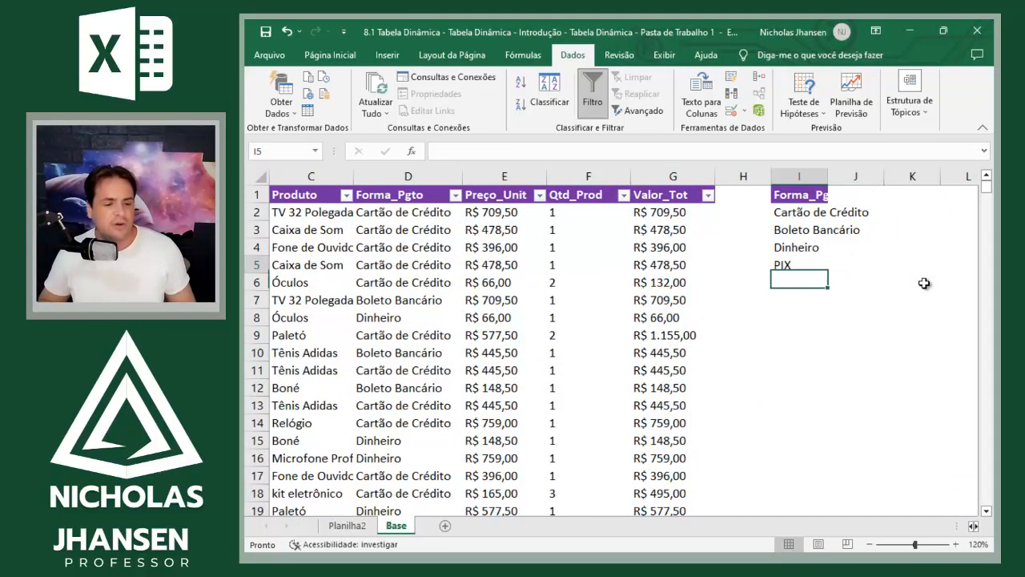
key("Down")
key("Down")
key("Down")
- Copy the header in I1 to J1, change its text to Total, and widen column I to fit its contents
key("Up")
key("Up")
key("Up")
key("Up")
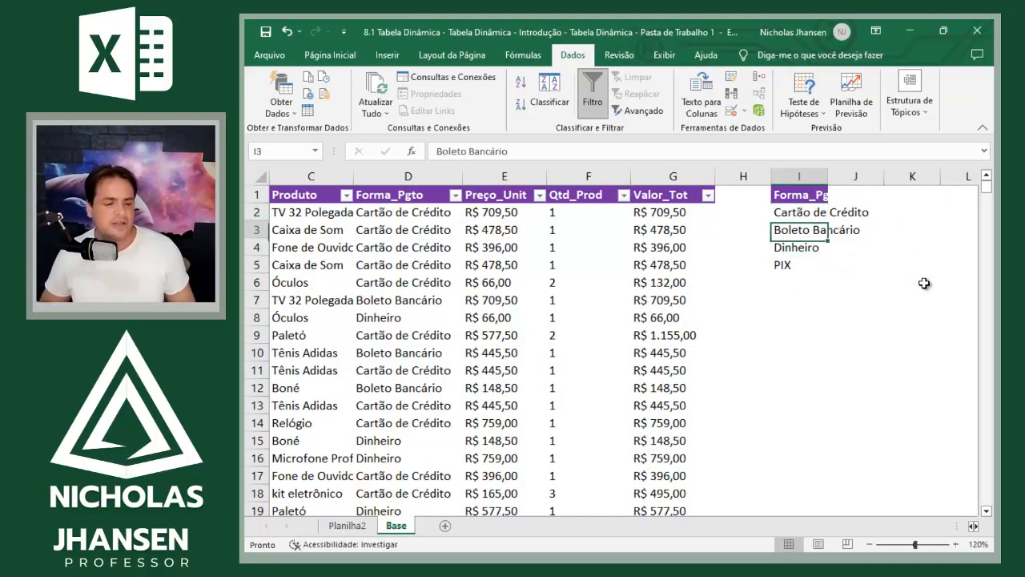
key("ctrl+c")
key("Right")
key("Return")
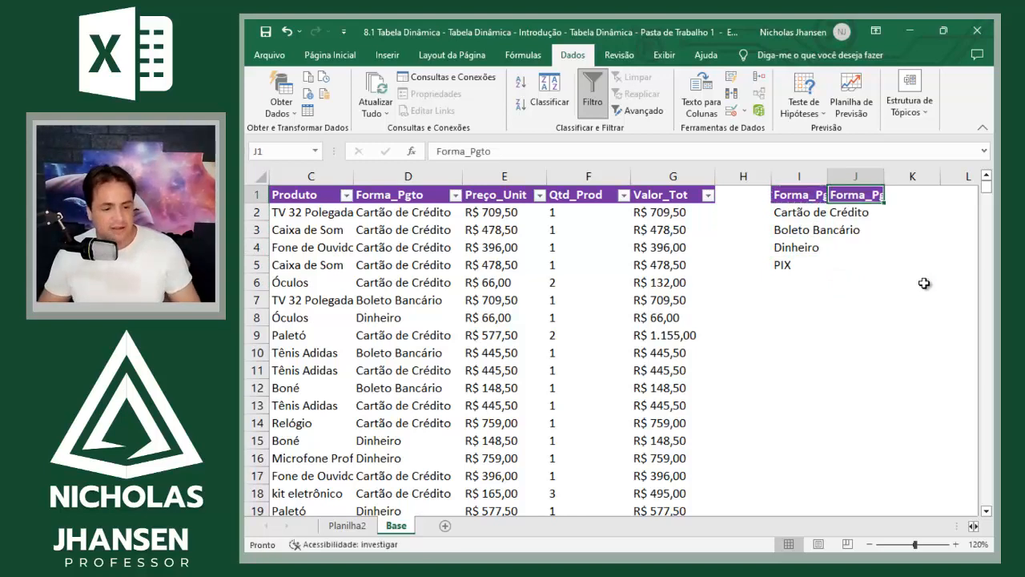
type("Total")
key("Return")
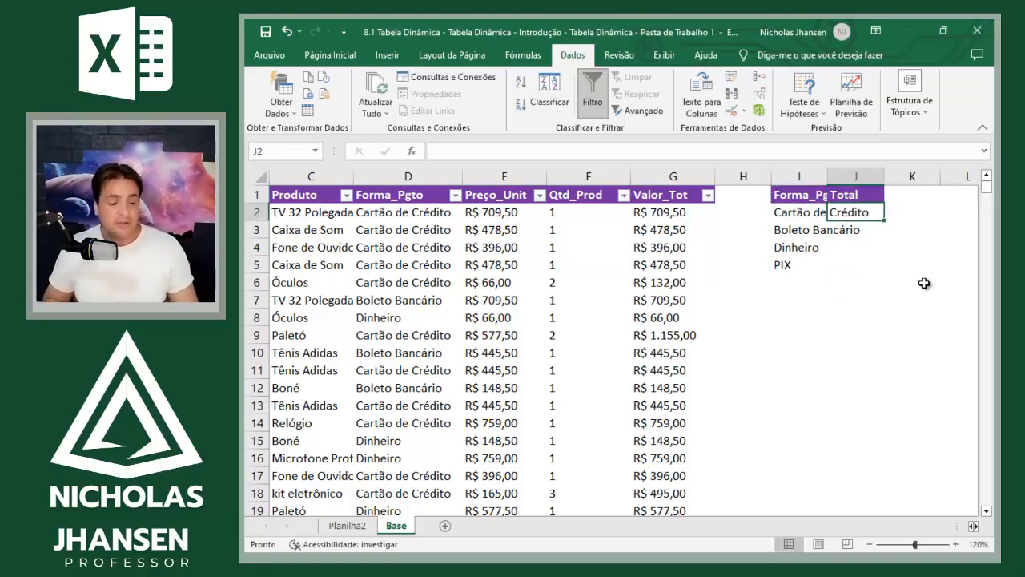
double_click(828, 175)
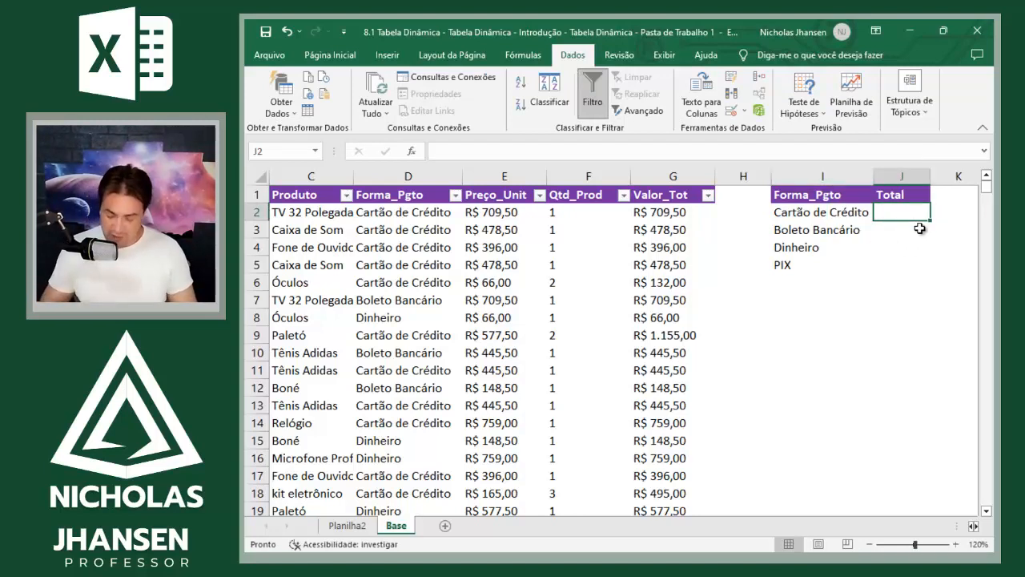
- Enter =SOMASES(G:G;D:D;I2) in J2 to total Valor_Tot for the payment method in I2
type("=SOMASES(")
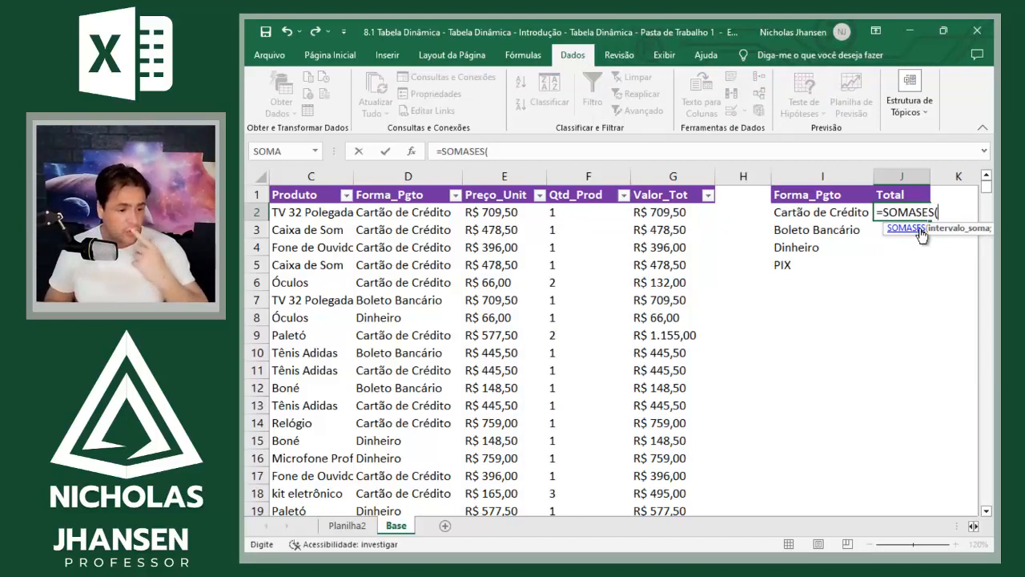
key("Left")
key("Left")
key("Left")
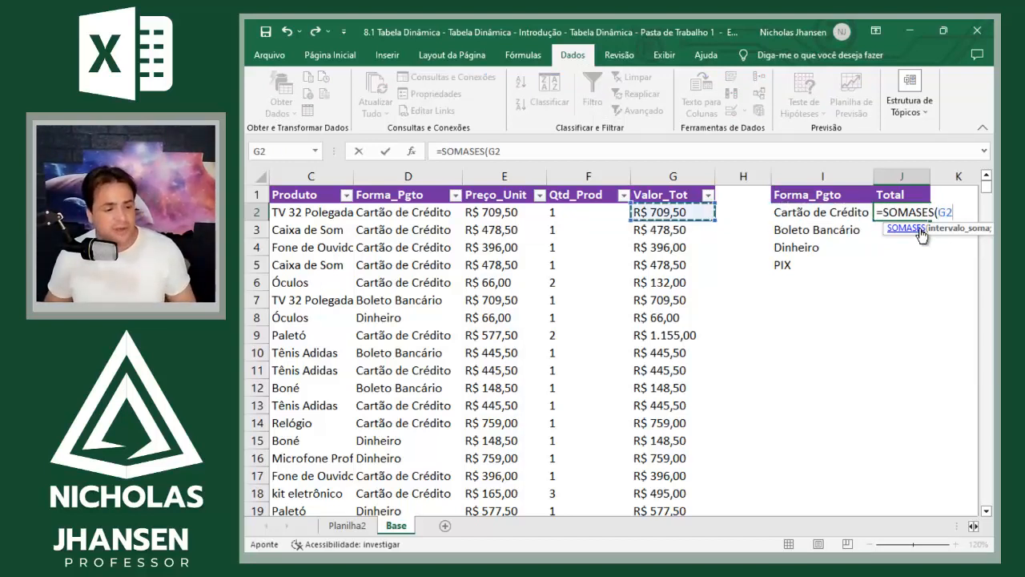
key("ctrl+space")
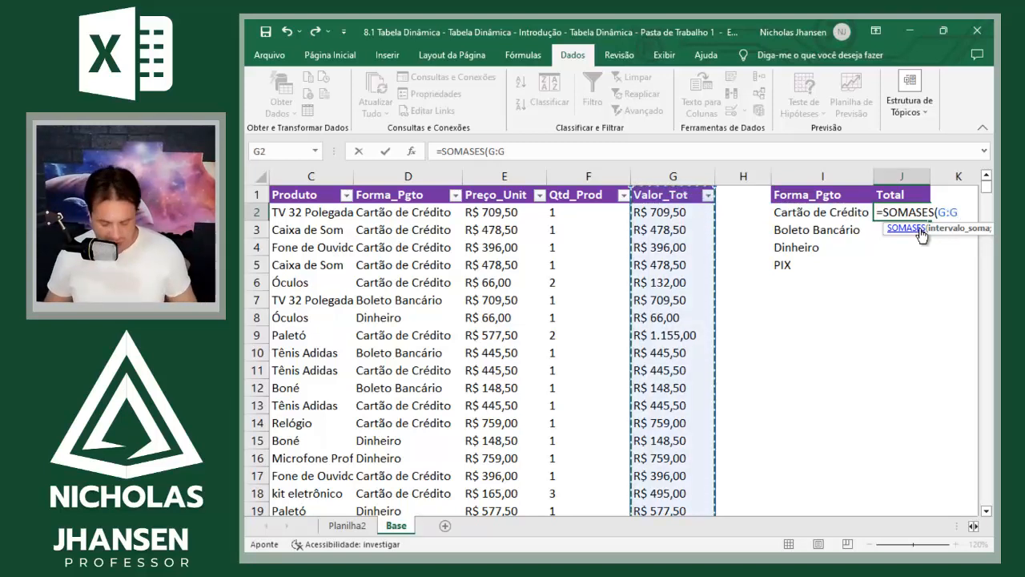
type(";")
key("Left")
key("Left")
key("Left")
key("Left")
key("Left")
key("Left")
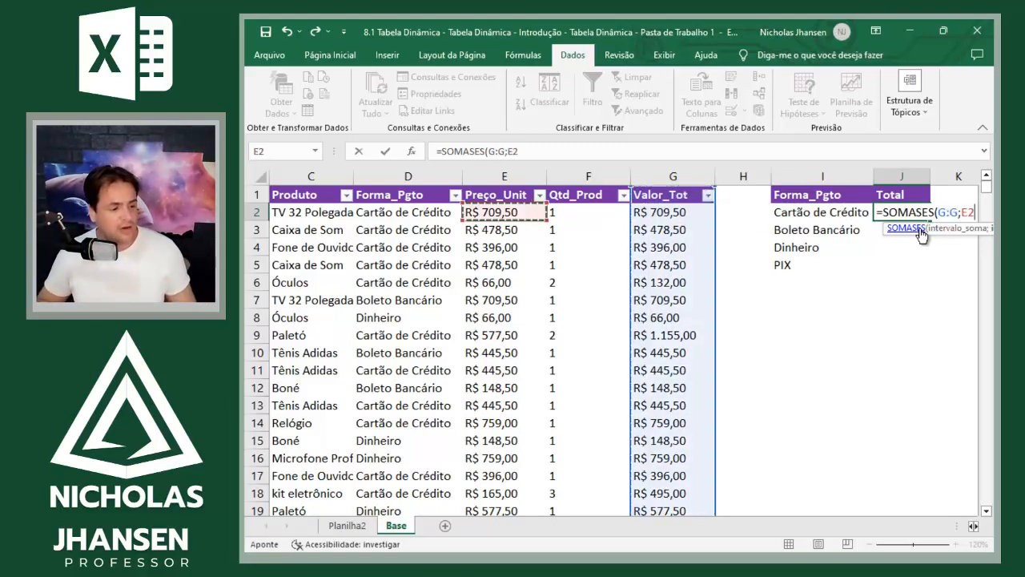
key("ctrl+space")
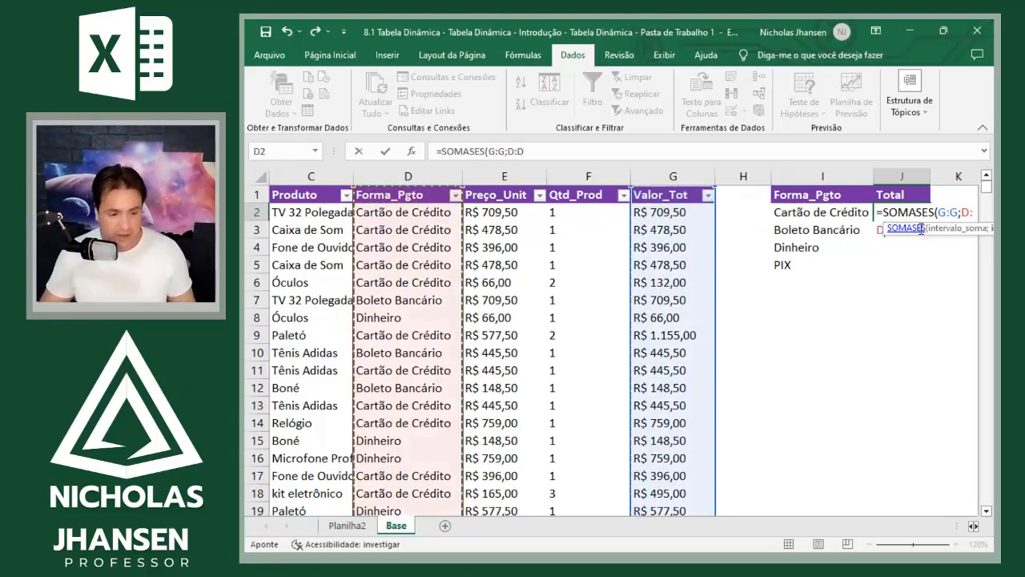
type(";")
key("Left")
key("Return")
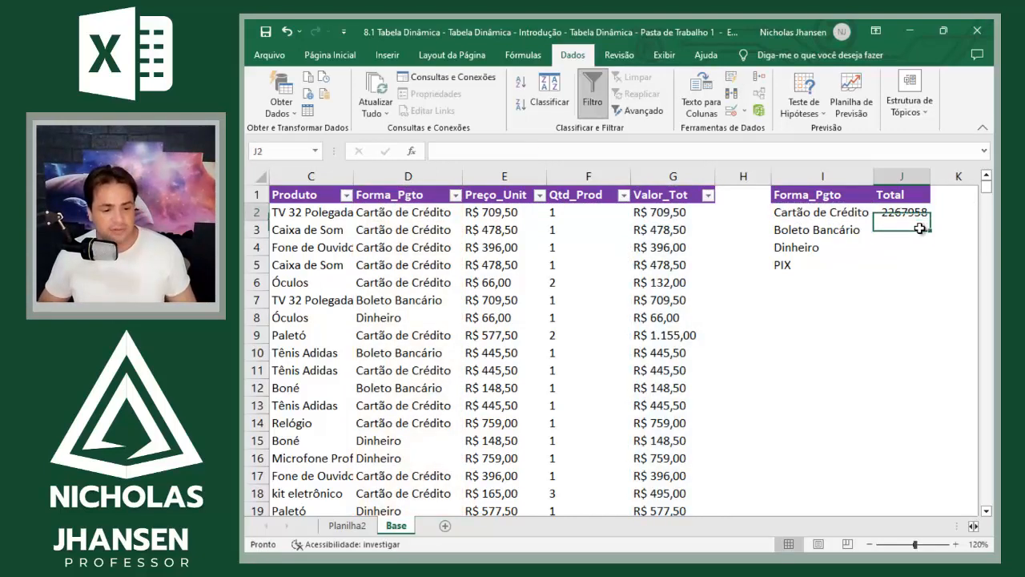
- Copy the SOMASES formula from J2 into J3:J5 for the remaining payment methods
key("Up")
key("ctrl+c")
key("Down")
key("shift+Down")
key("shift+Down")
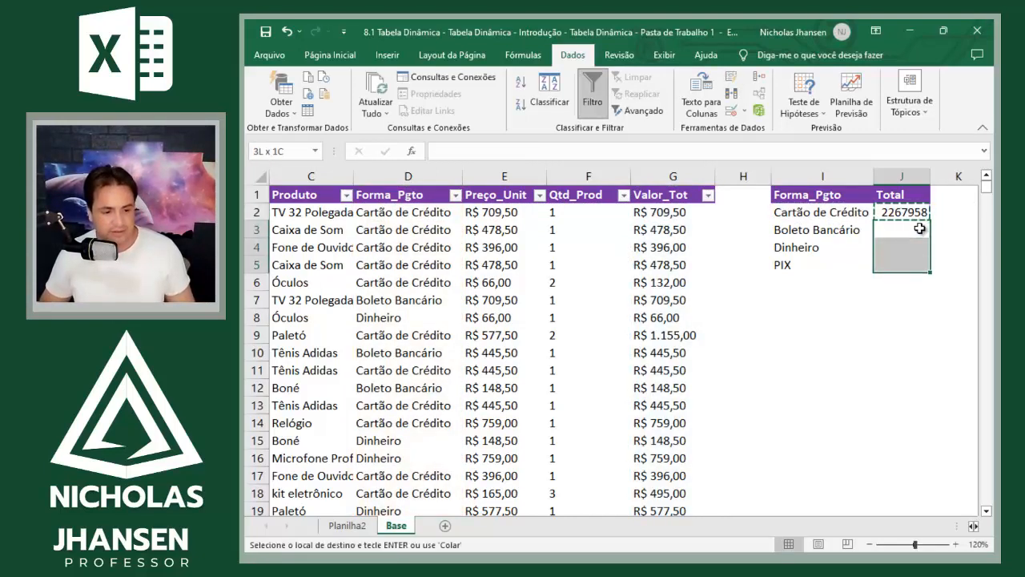
key("Return")
- Format the totals in J2:J5 as R$ currency with two decimal places
key("Up")
key("shift+Down")
key("shift+Down")
key("shift+Down")
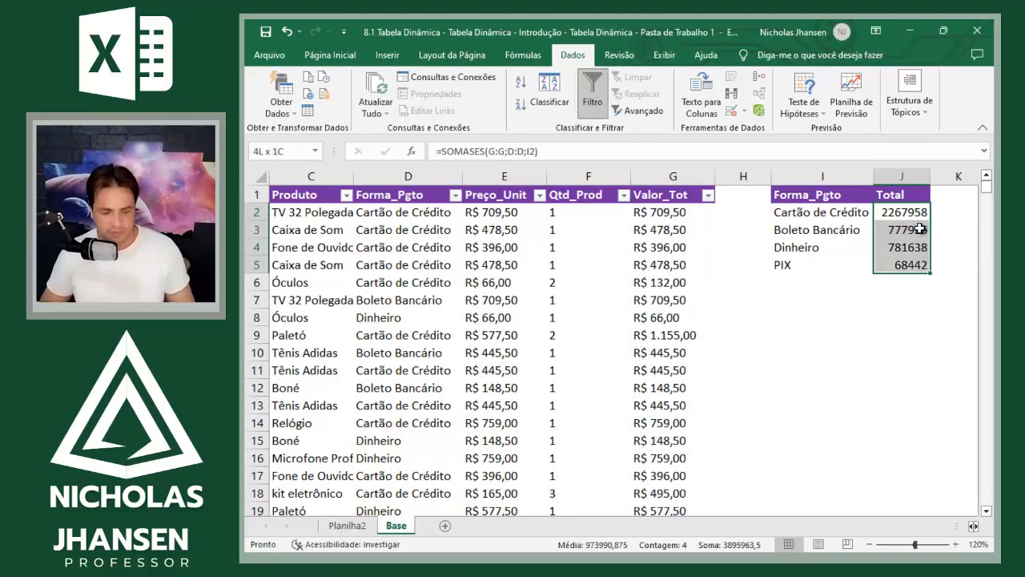
key("ctrl+shift+4")
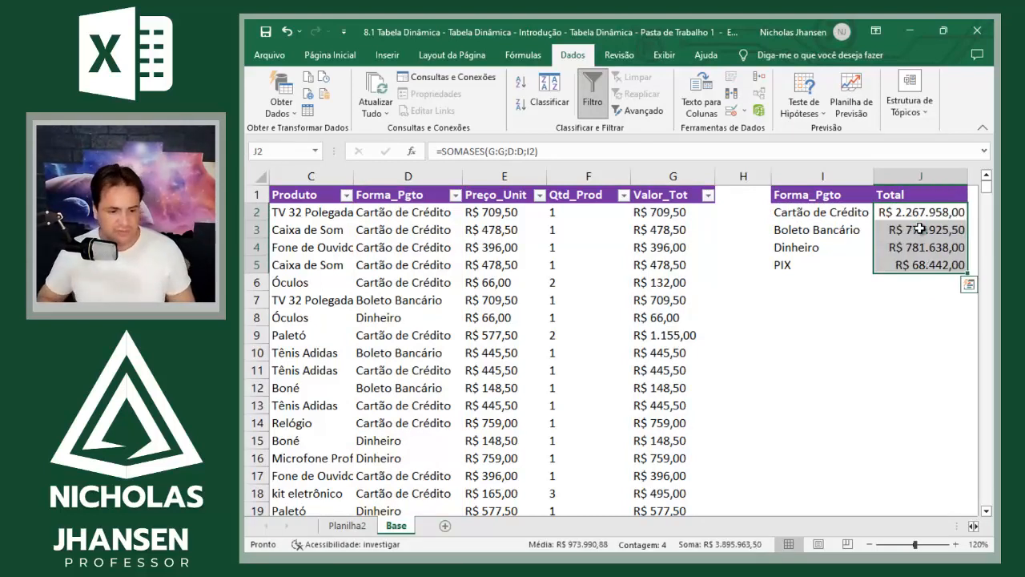
- Label I6 as Total and replace the auto-filled formula in J6 with =SOMA(J2:J5)
key("Down")
key("Down")
key("Down")
key("Down")
key("Left")
type("Tota")
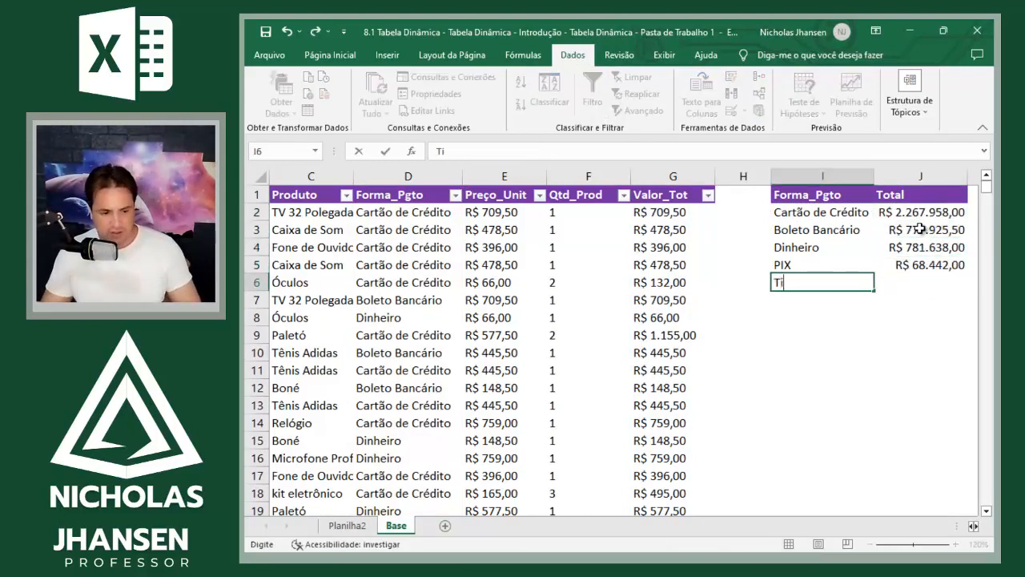
type("l")
key("Tab")
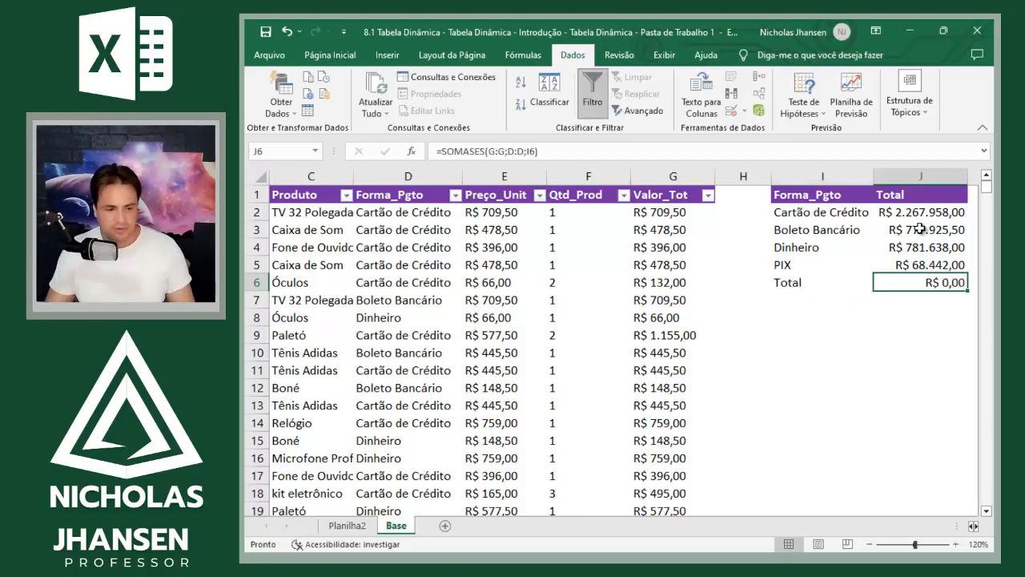
key("Delete")
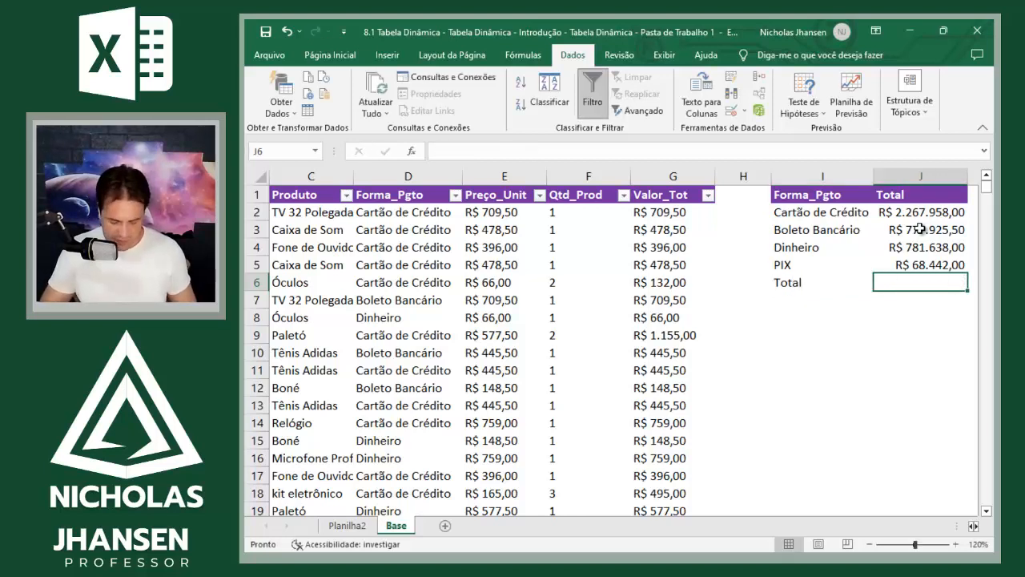
key("alt+equal")
key("Return")
key("Up")
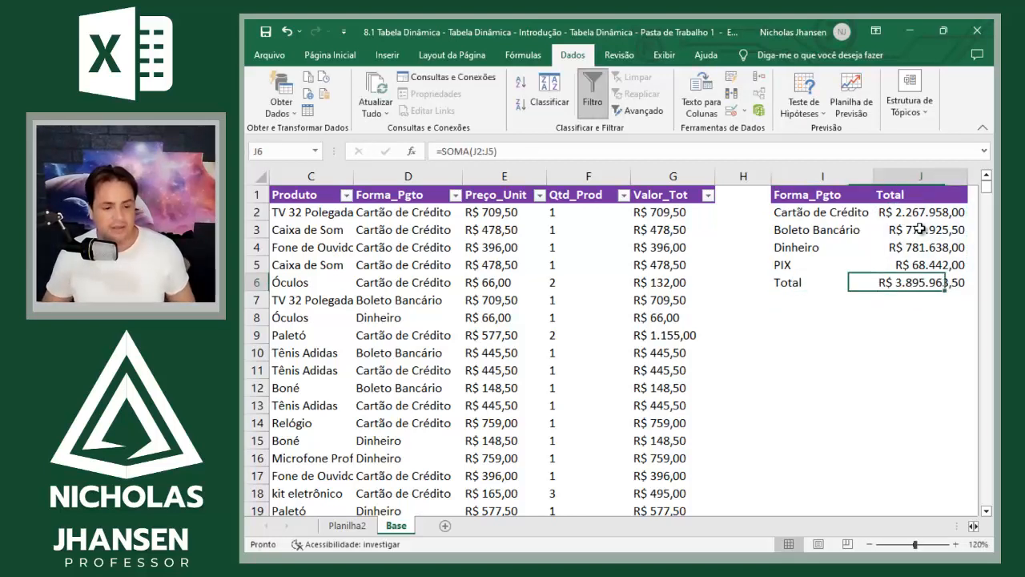
- Compare the SOMASES totals on the Base sheet with the pivot table totals on Planilha2
left_click(871, 439)
key("Right")
key("Right")
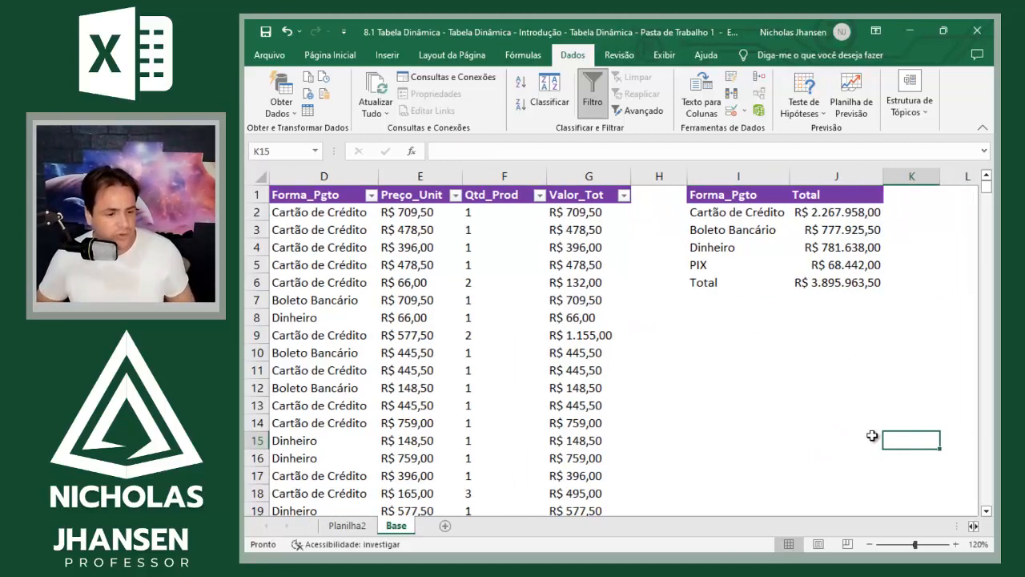
key("ctrl+Page_Up")
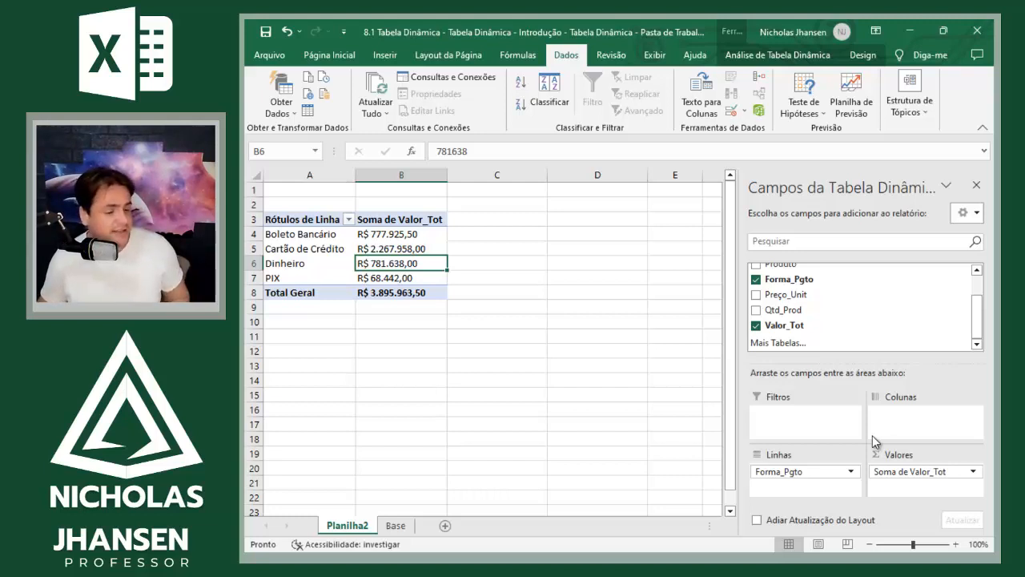
key("ctrl+Page_Down")
key("Left")
key("Up")
key("Up")
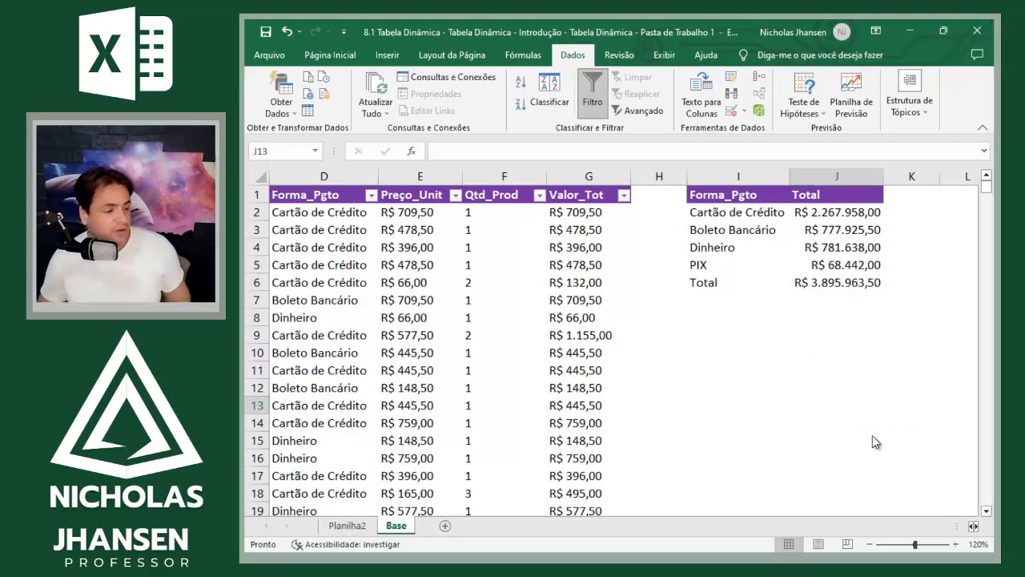
key("ctrl+Page_Up")
key("Up")
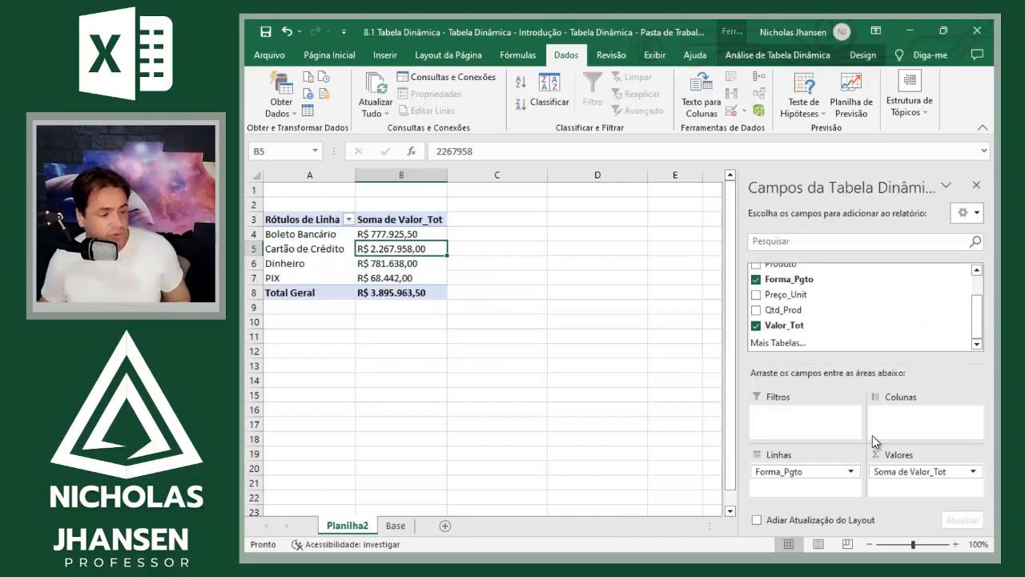
key("ctrl+Page_Down")
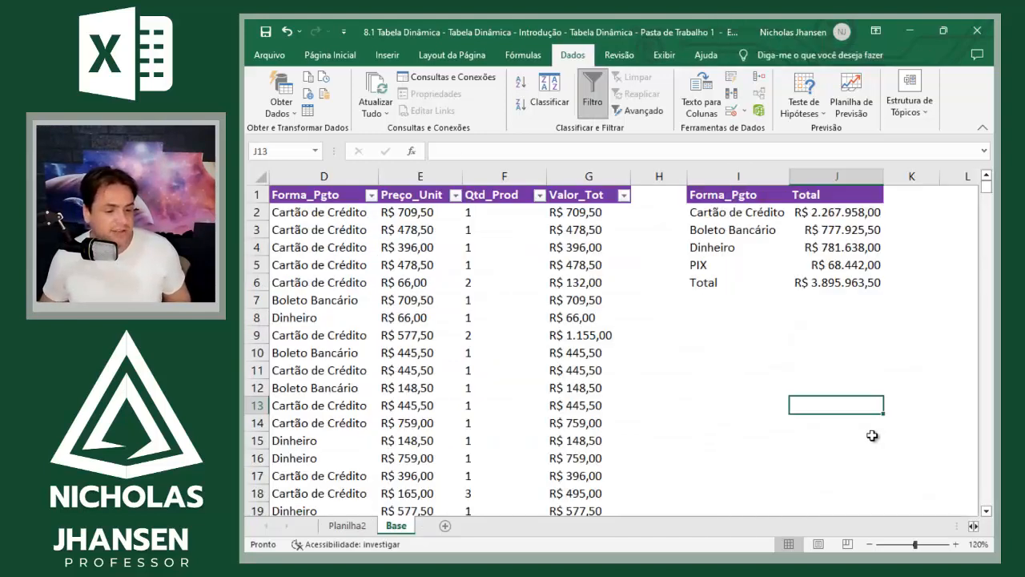
- Review the manually built totals and their formulas in column J of the Base sheet
key("Up")
key("Up")
key("Up")
key("Up")
key("Up")
key("Up")
key("Up")
key("Up")
key("Up")
key("Up")
key("Up")
key("Up")
key("Down")
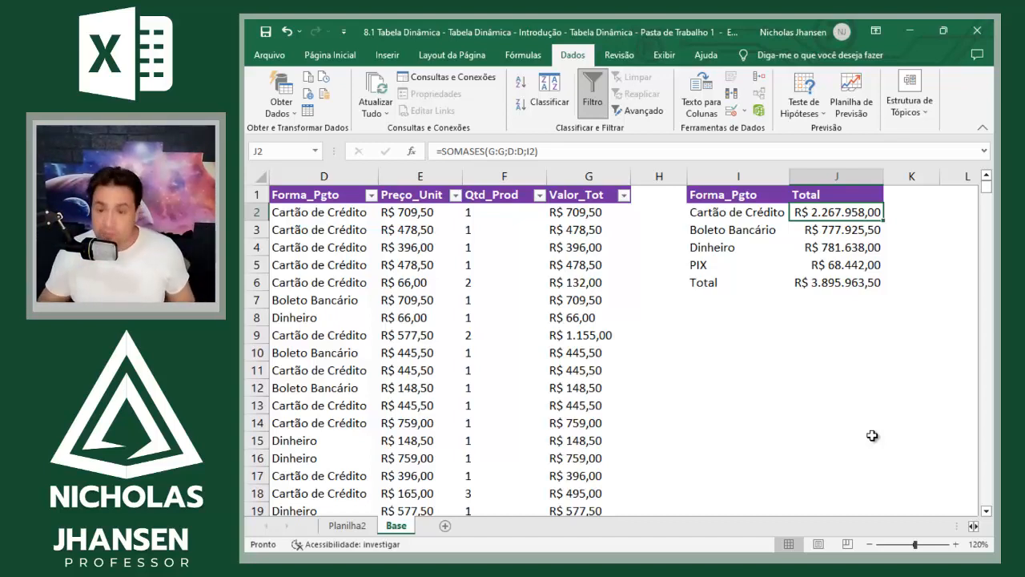
- Add the Vendedor field to the columns area of the pivot table on Planilha2
key("ctrl+Page_Up")
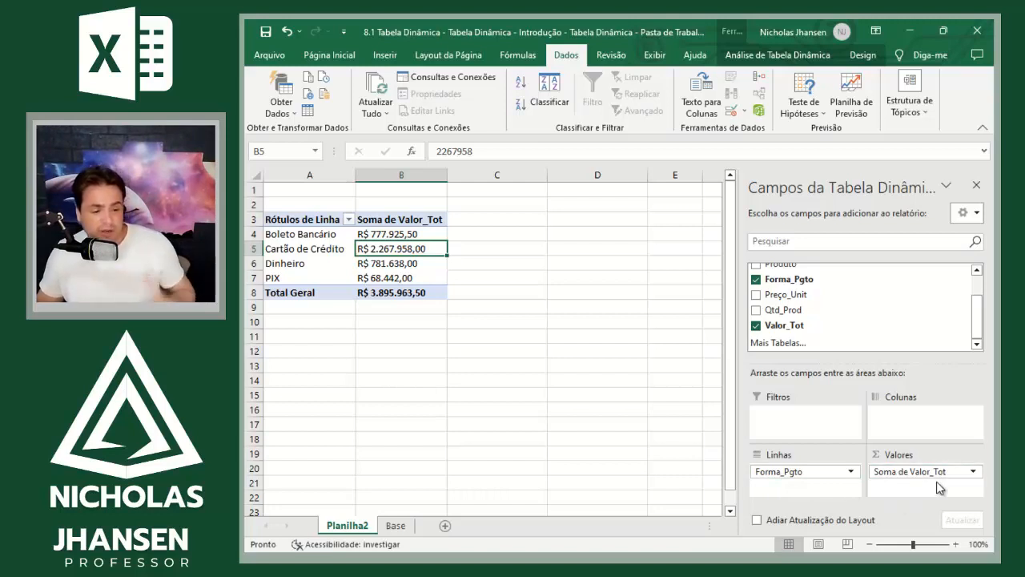
scroll(879, 322, "up", 3)
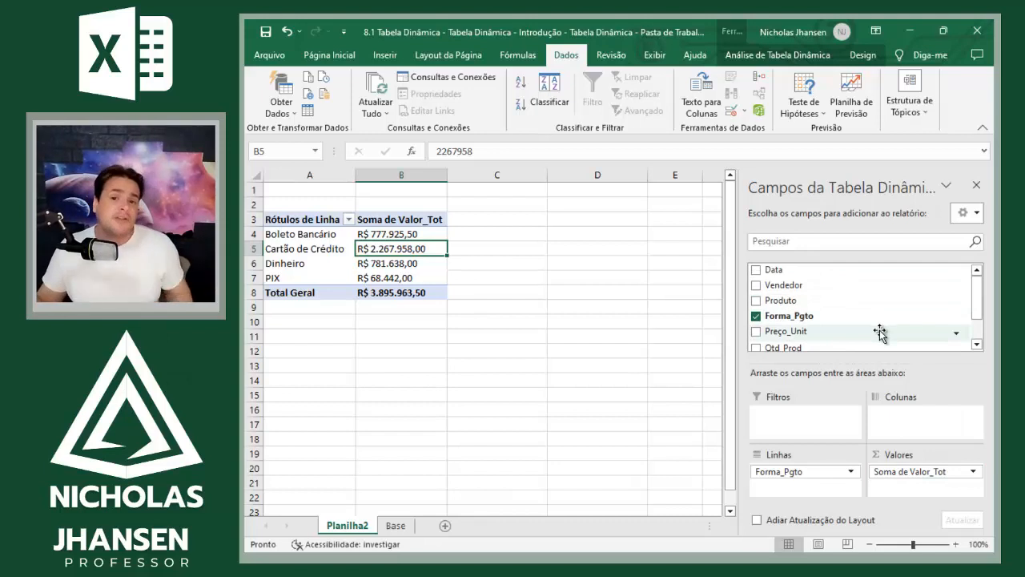
left_click_drag(880, 332, 916, 431)
left_click(560, 392)
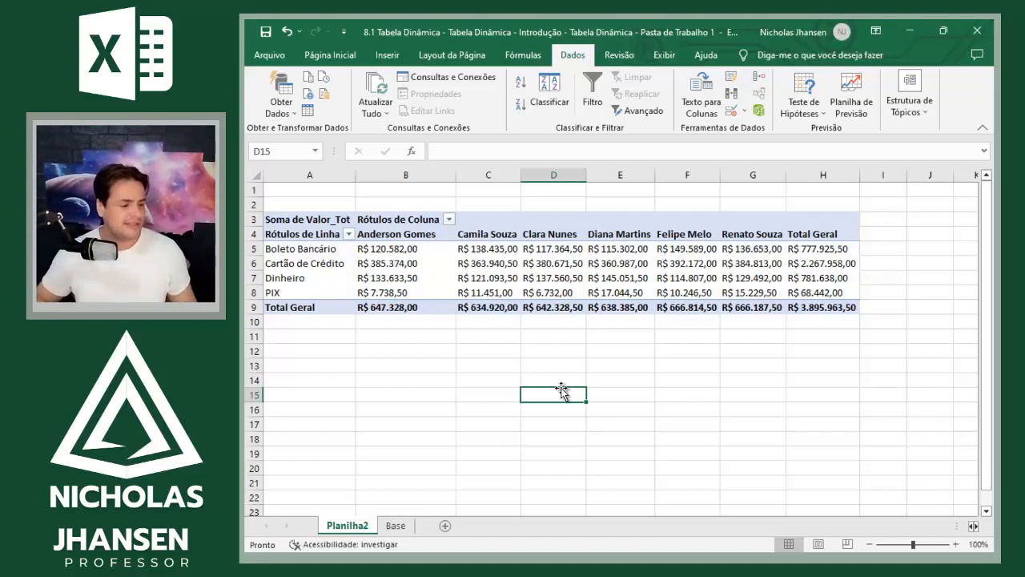
- Examine the first seller's column in the pivot table, from its header to its Total Geral value
key("Left")
key("Up")
key("Left")
key("Up")
key("Up")
key("Up")
key("Up")
key("Up")
key("ctrl+Up")
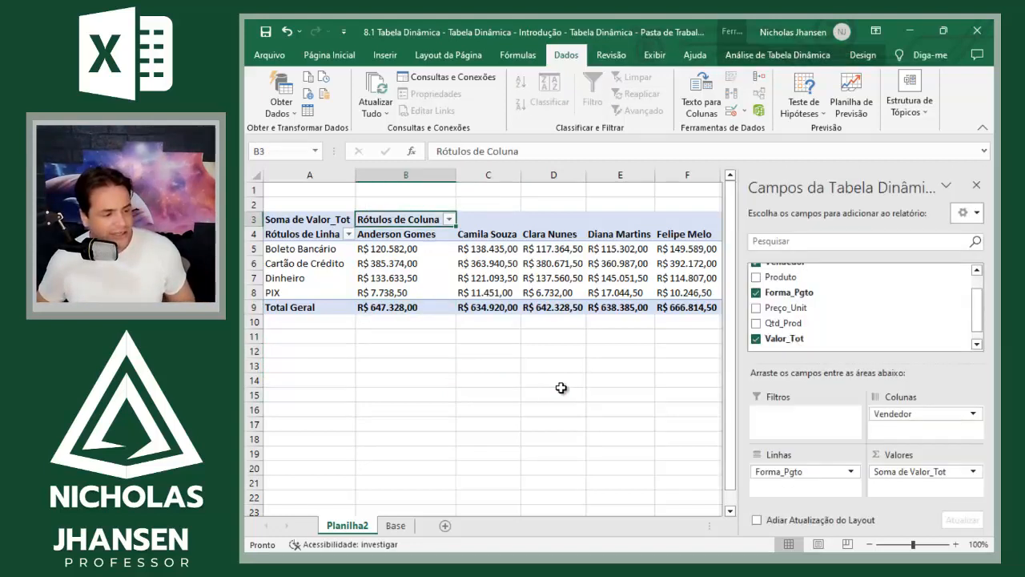
key("Down")
key("Down")
key("Down")
key("Down")
key("Down")
key("Down")
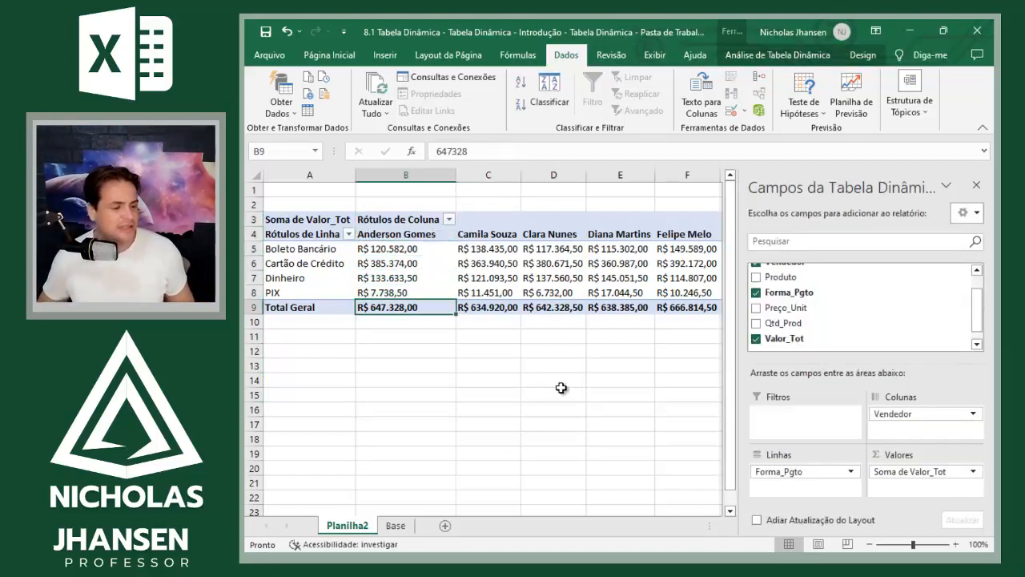
- Compare the sellers' sales totals across the Total Geral row of the pivot table
key("Right")
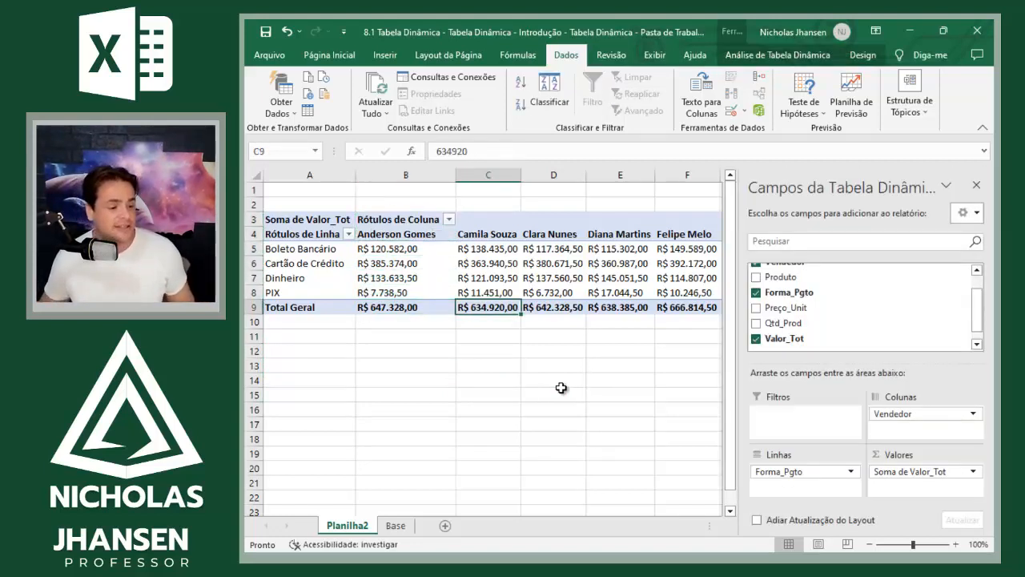
key("Right")
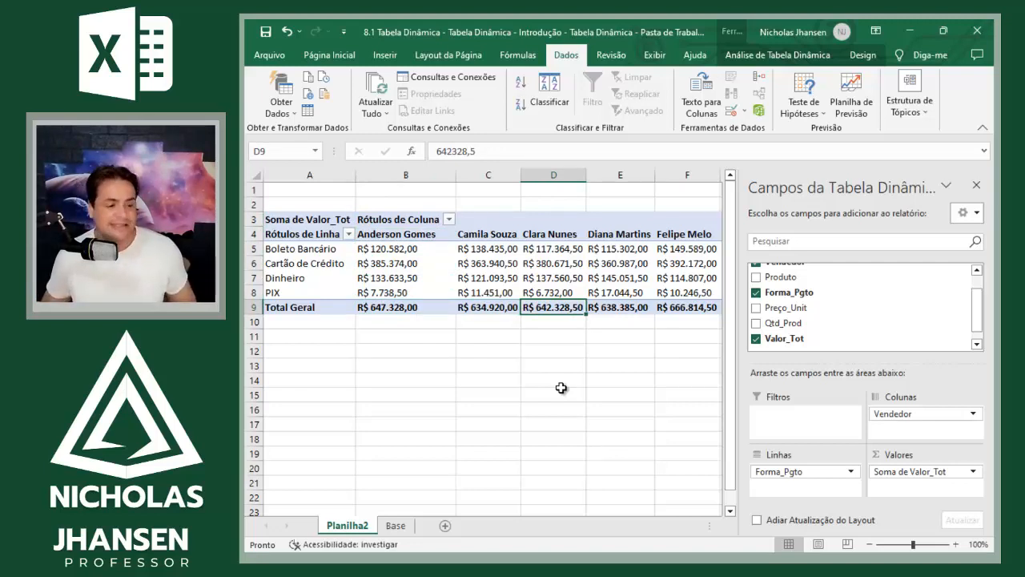
key("Right")
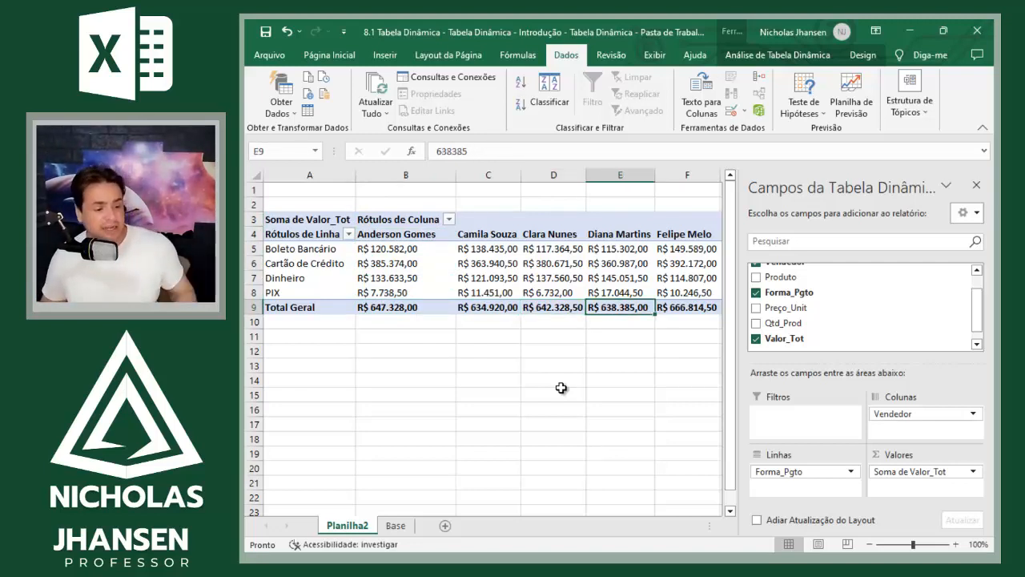
key("Right")
key("Right")
key("Left")
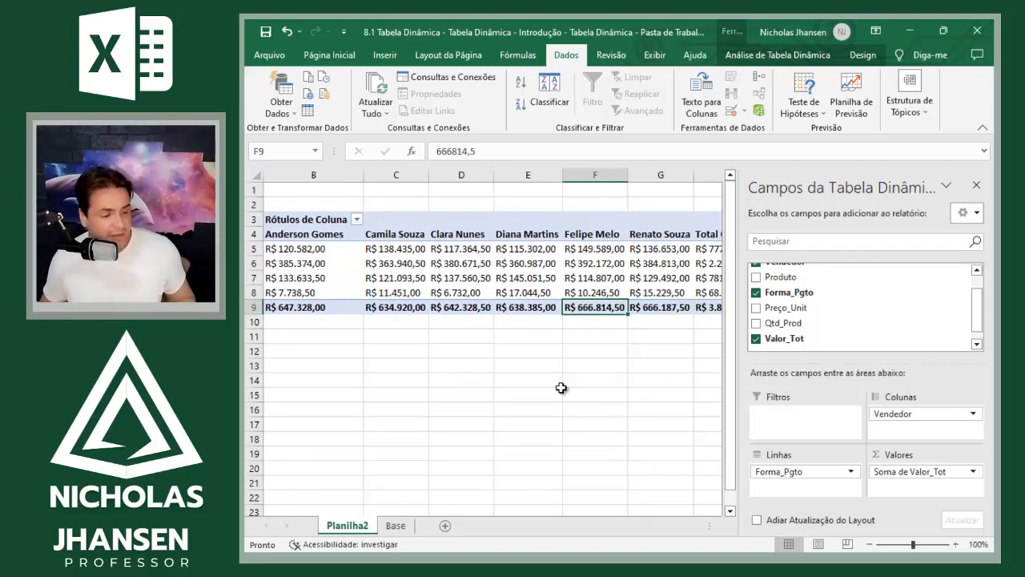
key("Right")
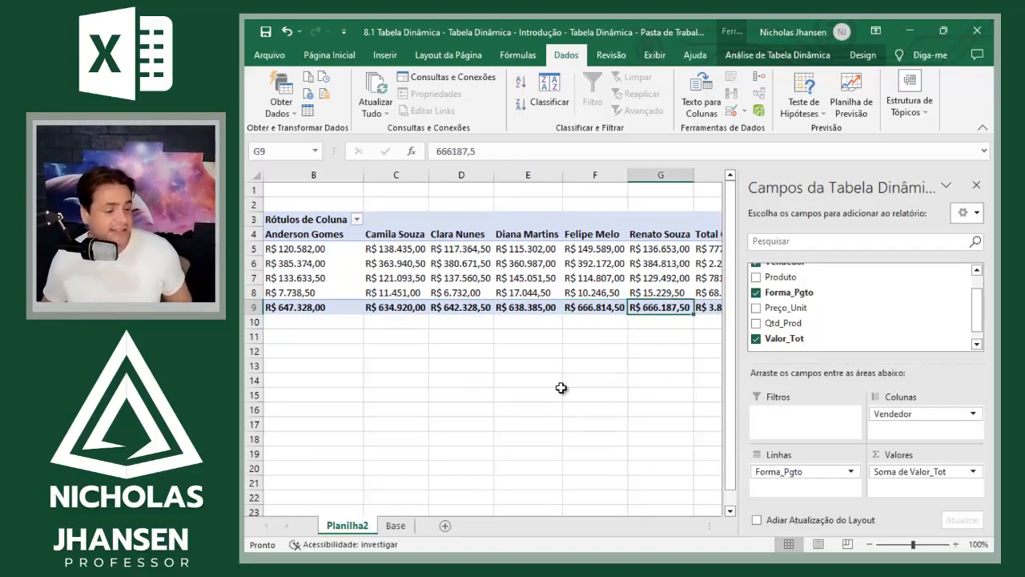
key("Left")
key("Left")
key("Left")
key("Left")
key("Left")
key("Left")
key("Right")
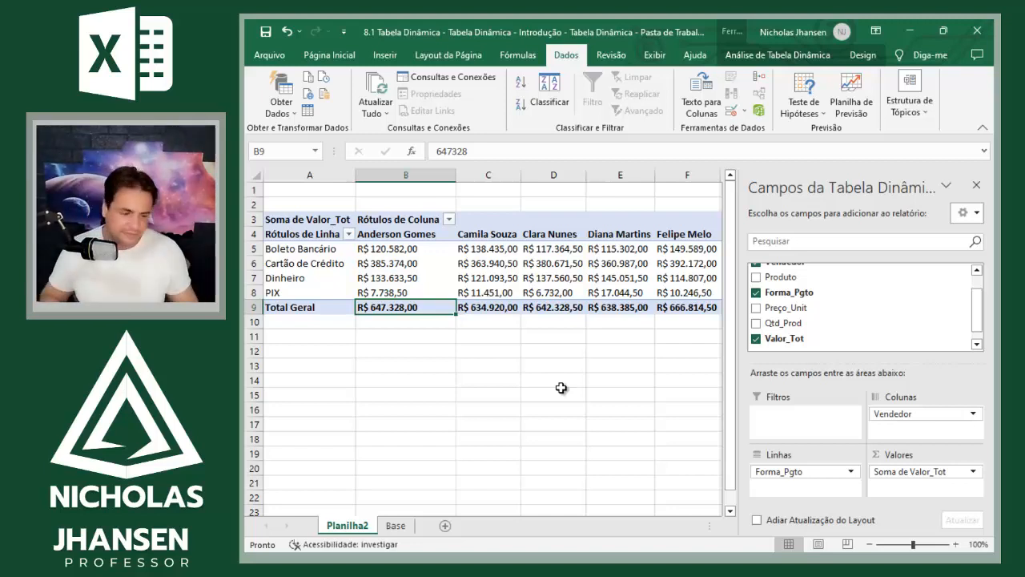
key("Left")
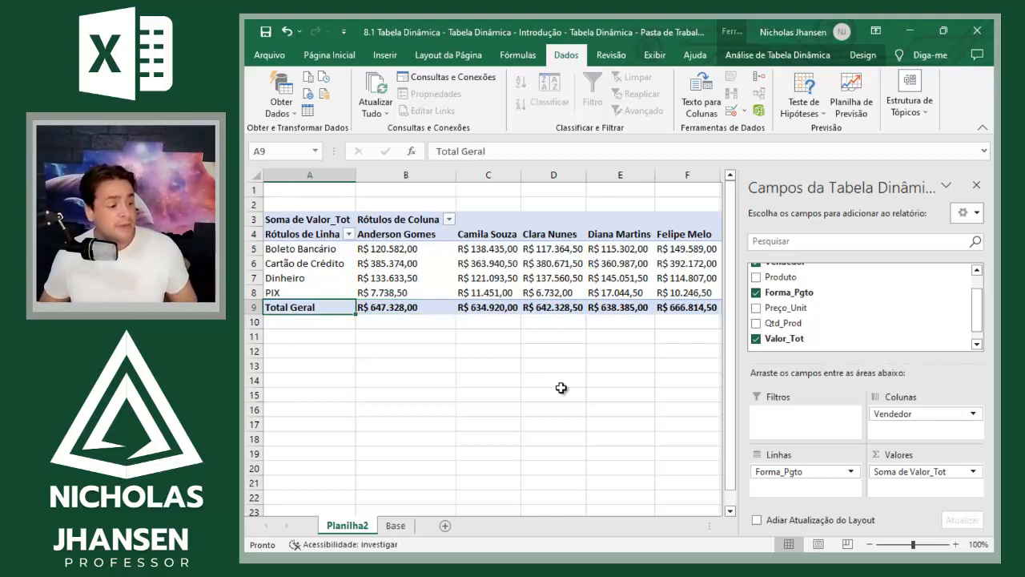
key("Down")
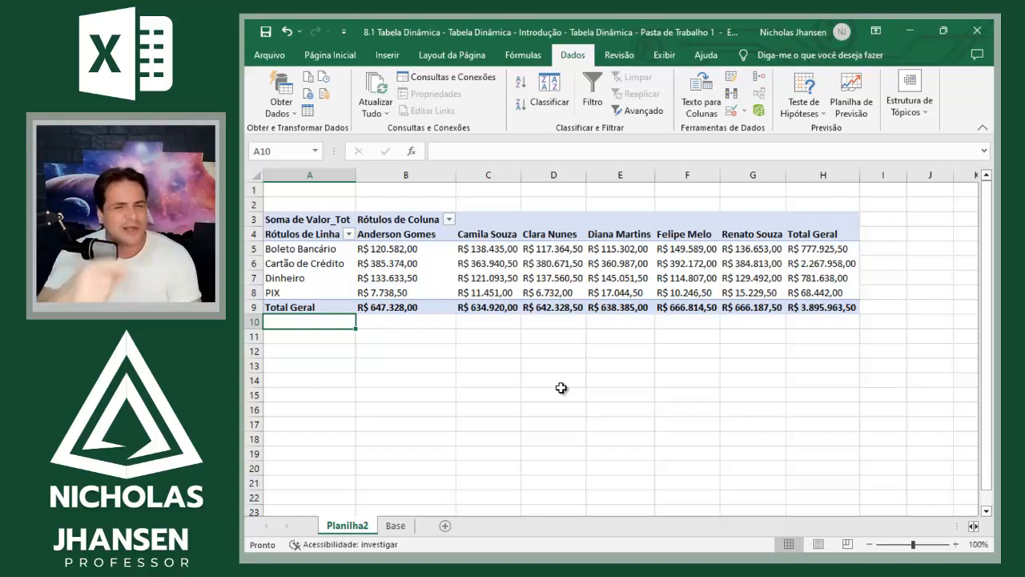
- Add the Produto field to the pivot table as a report filter
left_click(507, 294)
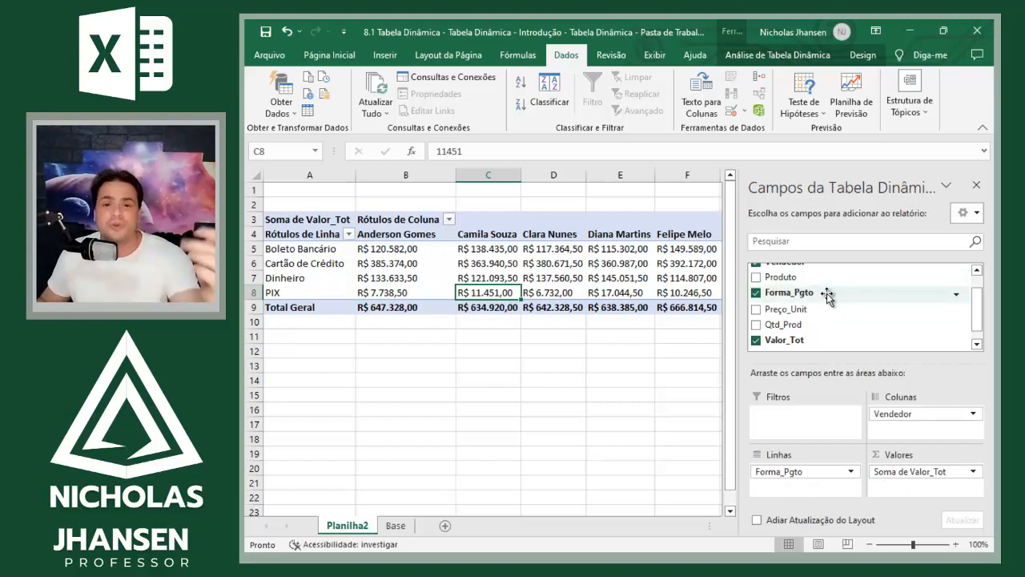
left_click_drag(824, 278, 797, 421)
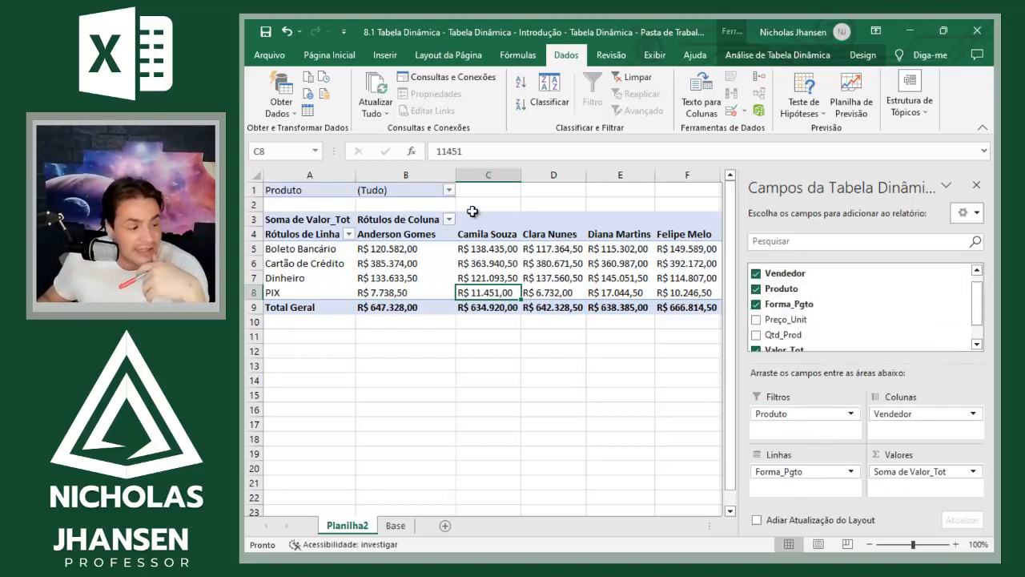
left_click(474, 406)
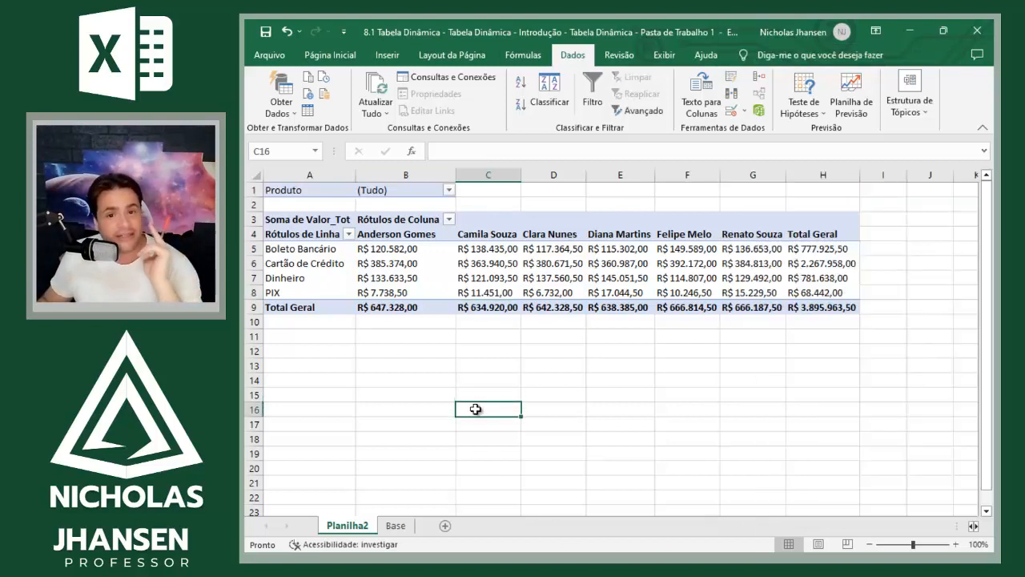
- Filter the pivot table's Produto field to show only Caixa de Som
left_click(448, 193)
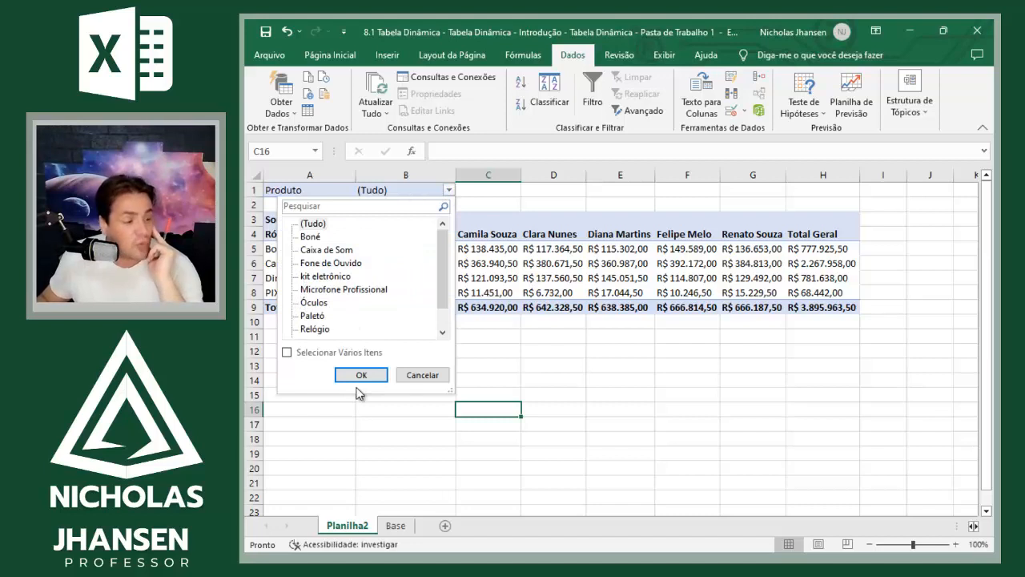
left_click(316, 250)
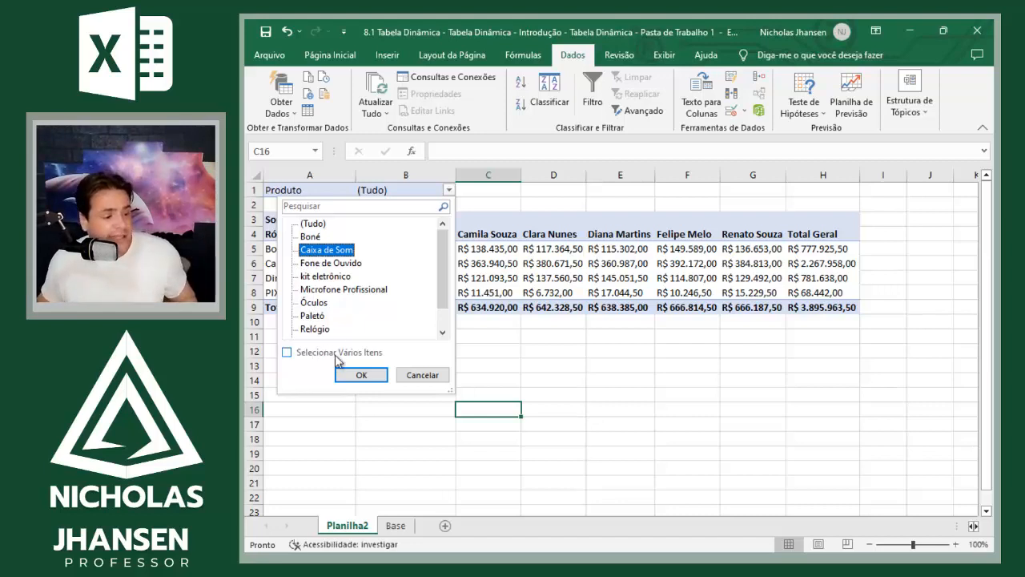
left_click(358, 378)
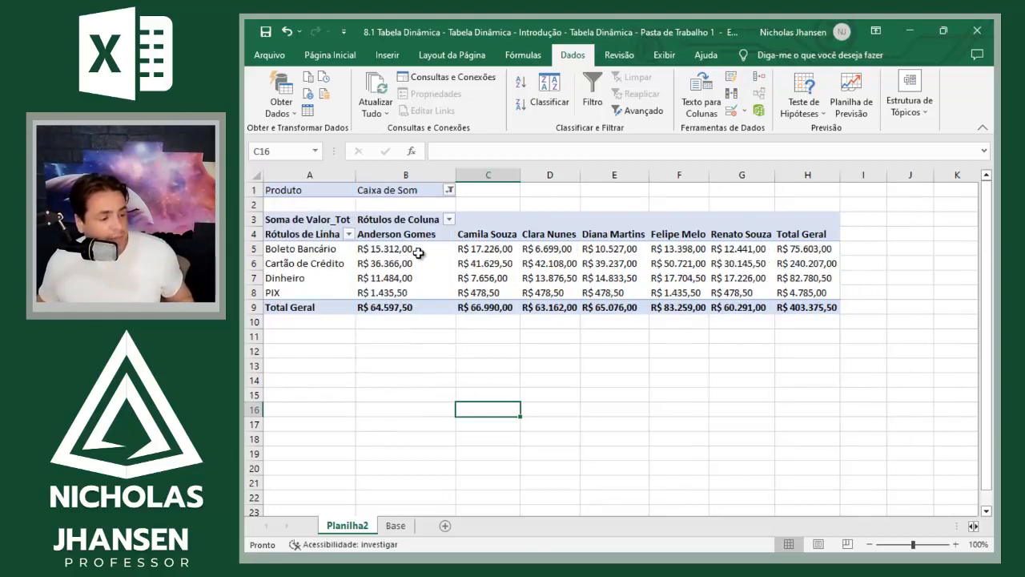
left_click(405, 379)
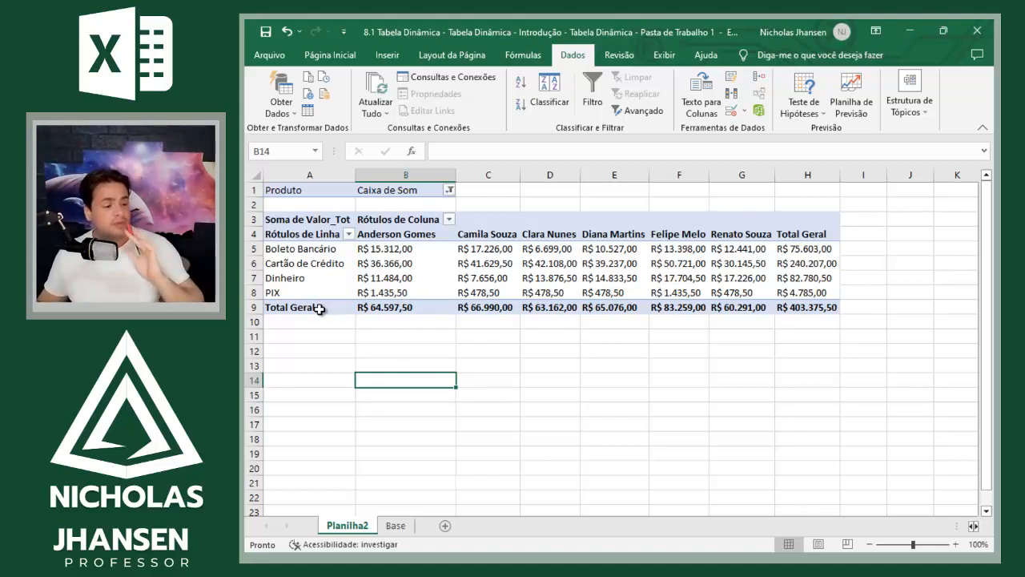
- Filter the pivot table's Produto field to multiple items, keeping only Fone de Ouvido and Microfone Profissional
left_click(450, 190)
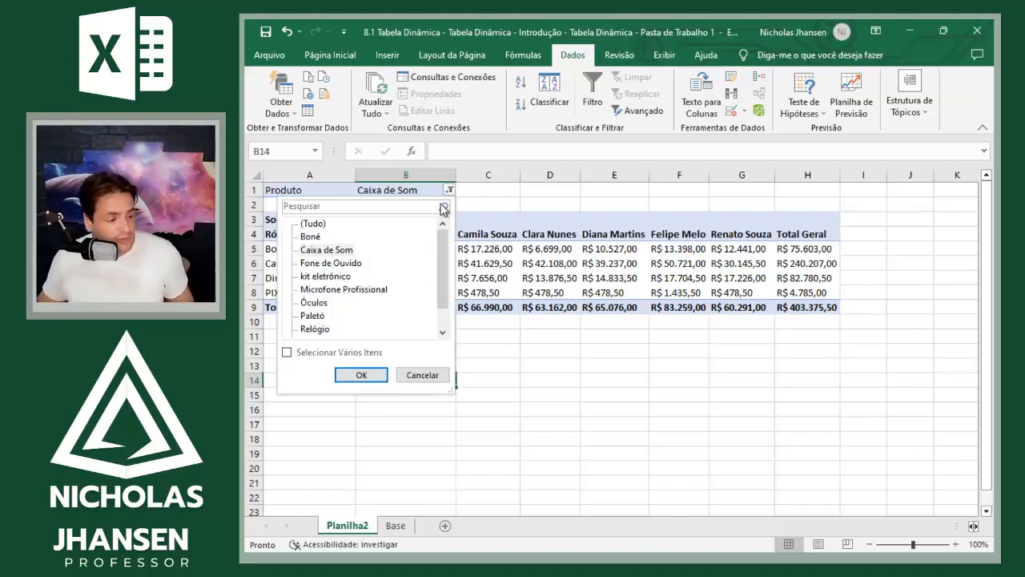
left_click(335, 276)
left_click(334, 291)
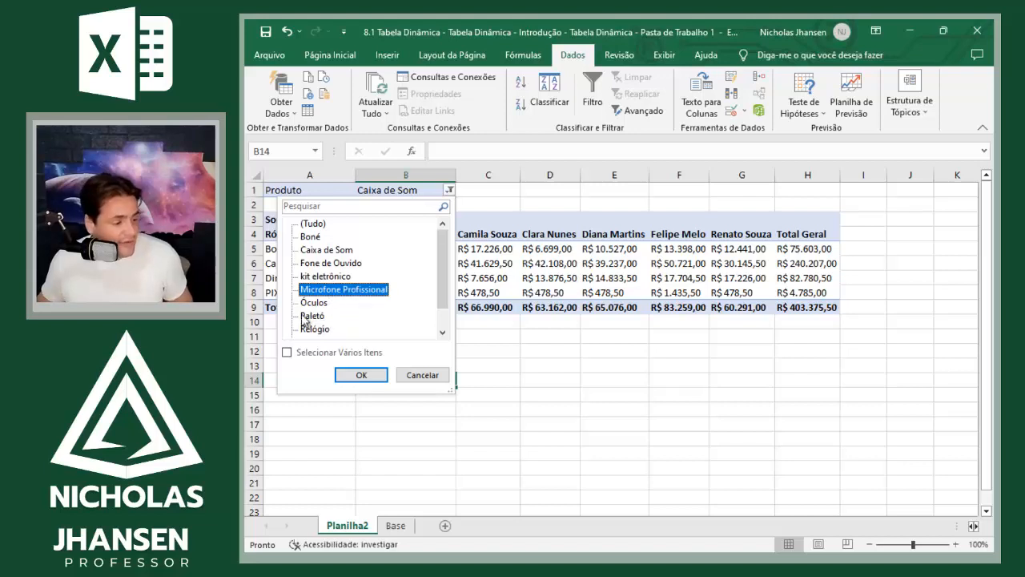
left_click(287, 352)
left_click(303, 264)
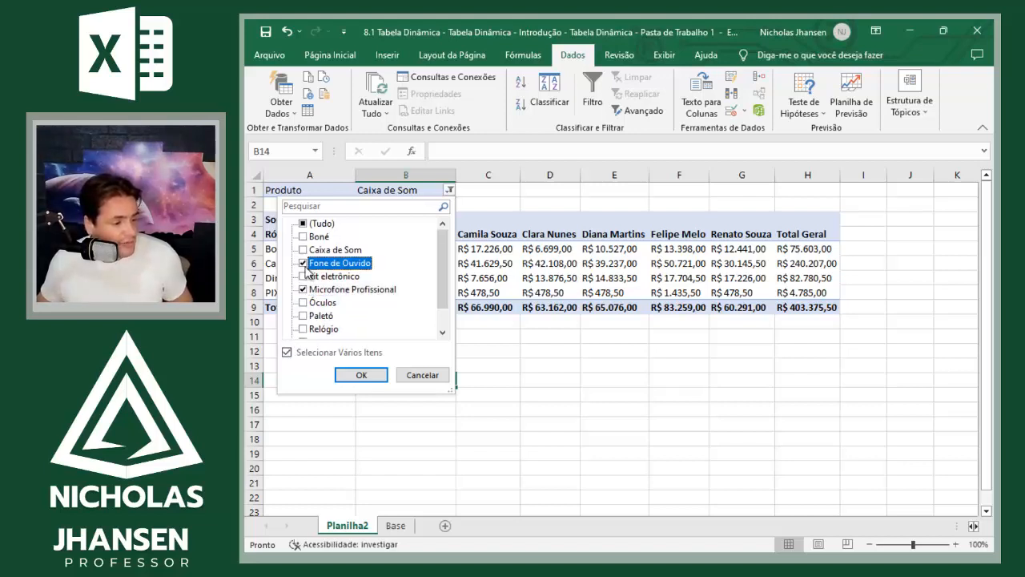
left_click(361, 374)
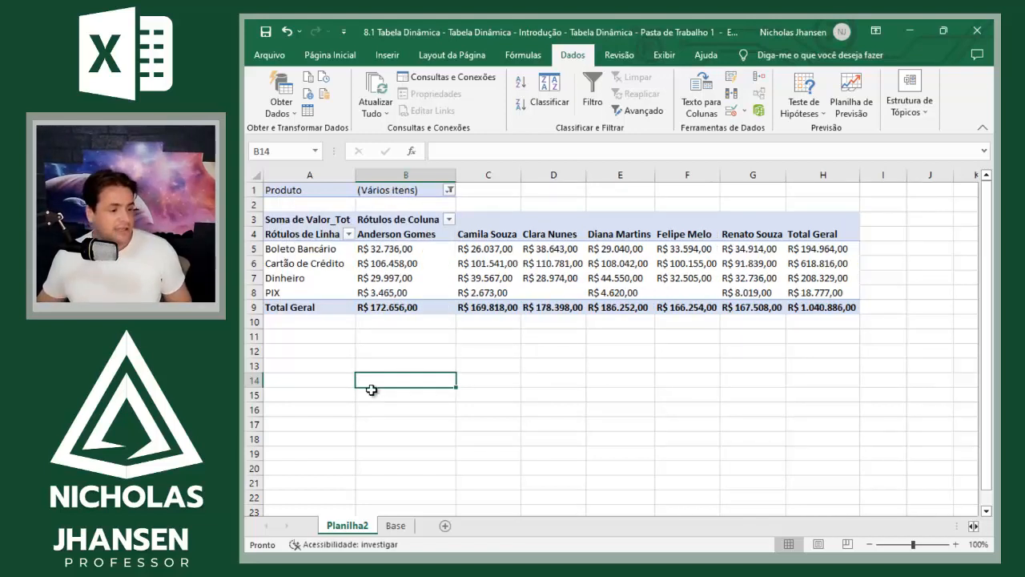
left_click(449, 190)
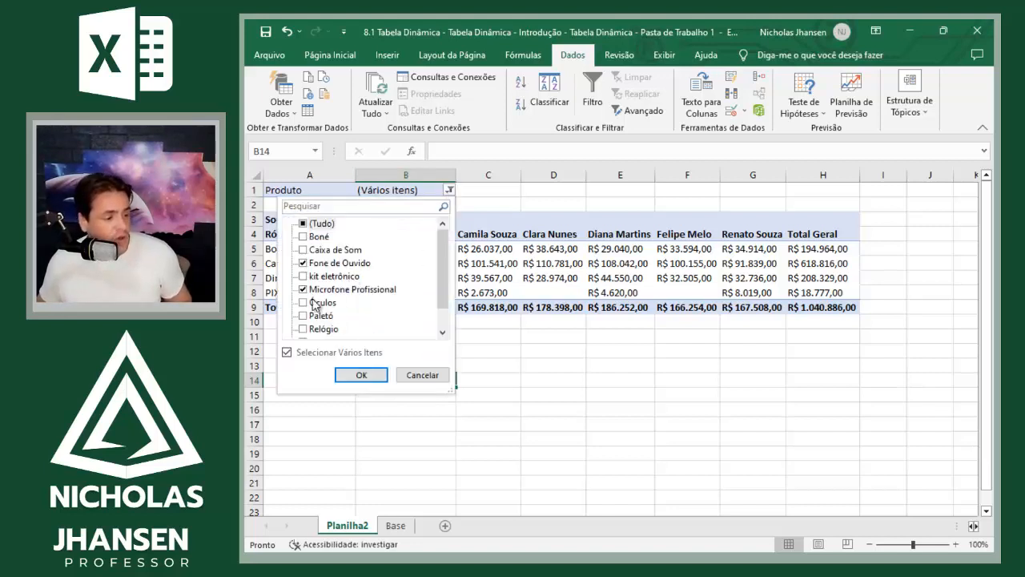
left_click(416, 381)
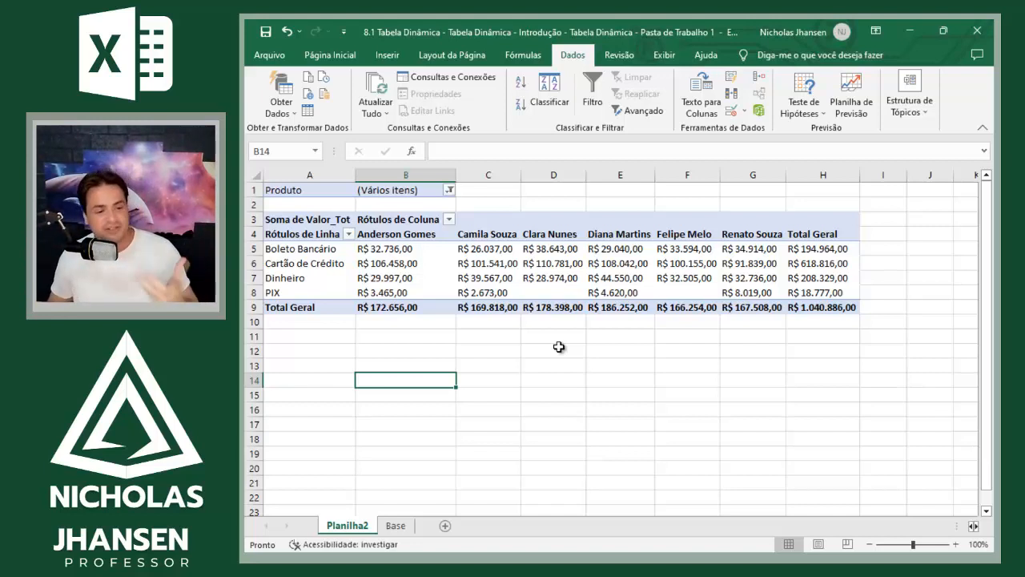
left_click(557, 293)
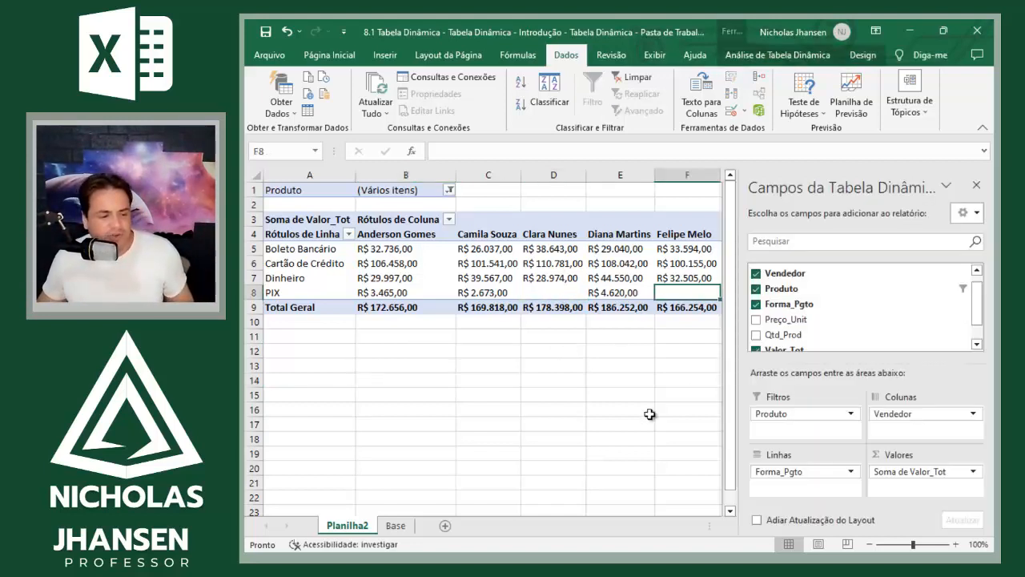
left_click(649, 414)
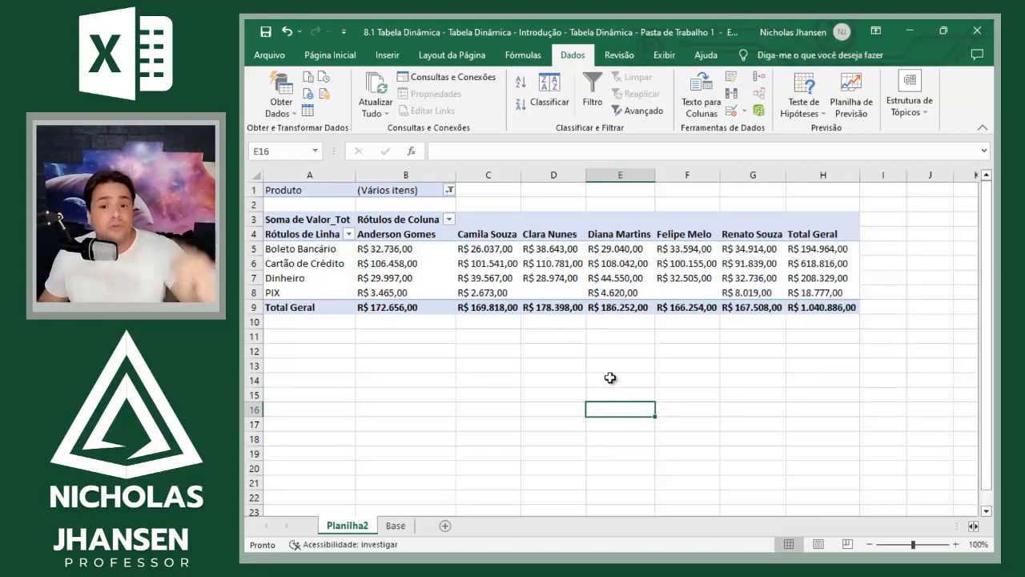
- Remove the Vendedor field from the pivot table's columns
left_click(625, 279)
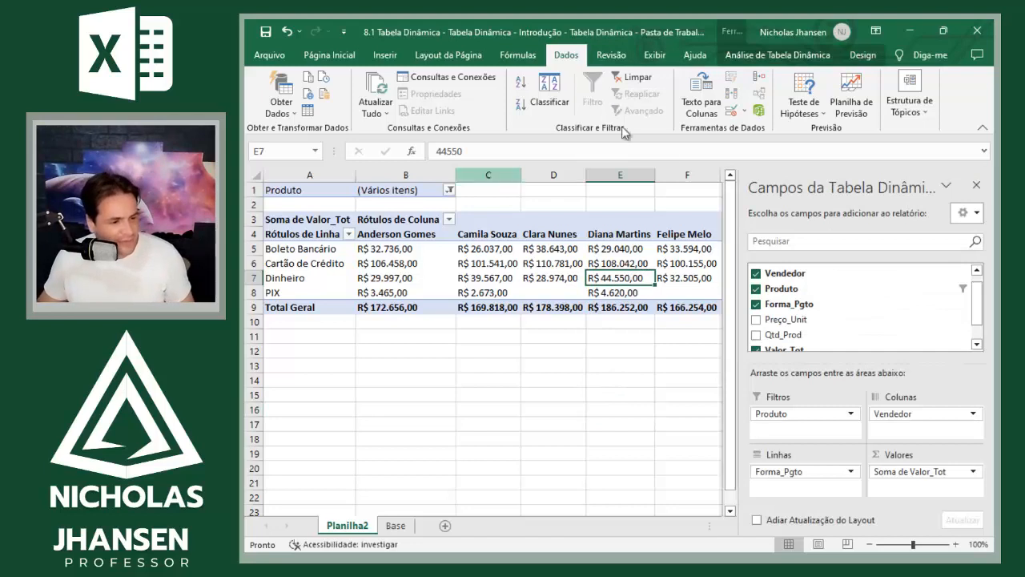
left_click(528, 278)
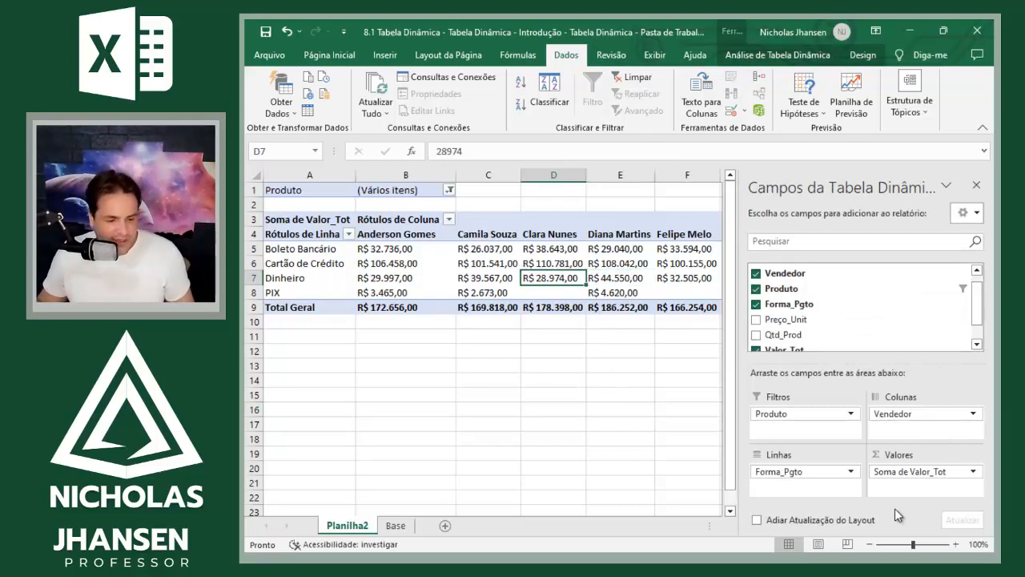
left_click(915, 413)
left_click_drag(914, 412, 655, 411)
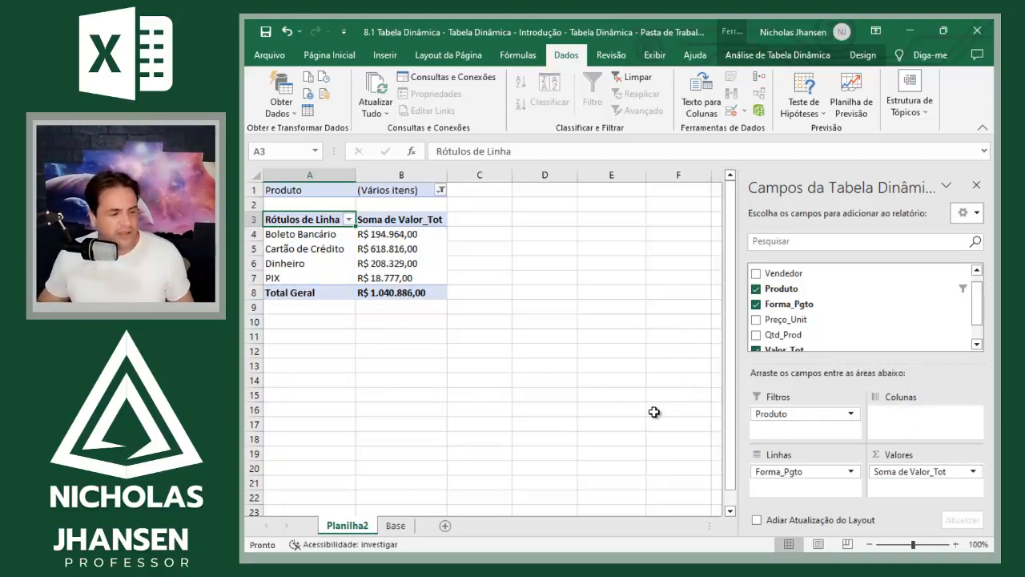
left_click(553, 424)
- Insert a slicer for the Vendedor field and place it beside the pivot table, near its header rows
left_click(364, 260)
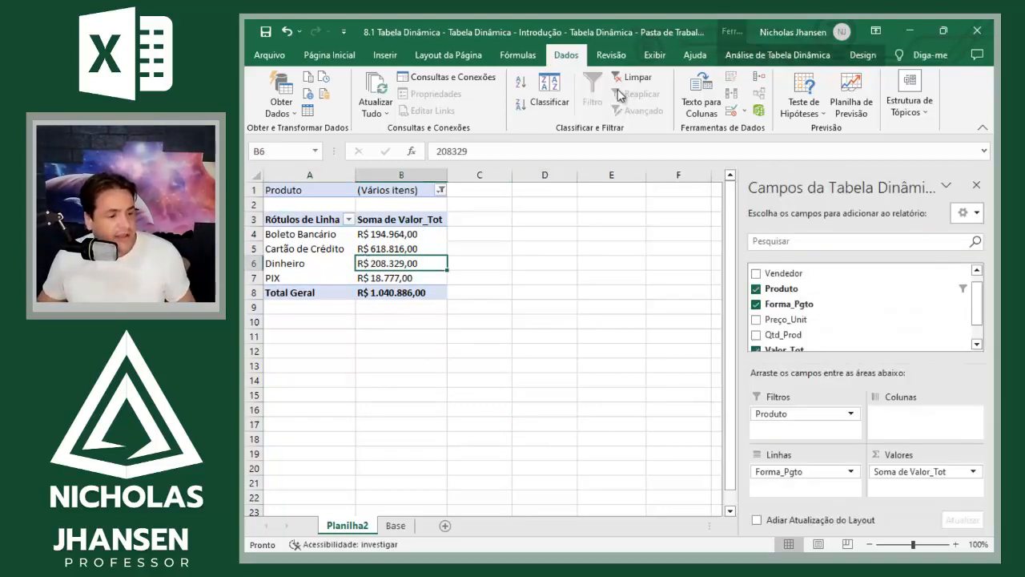
left_click(797, 59)
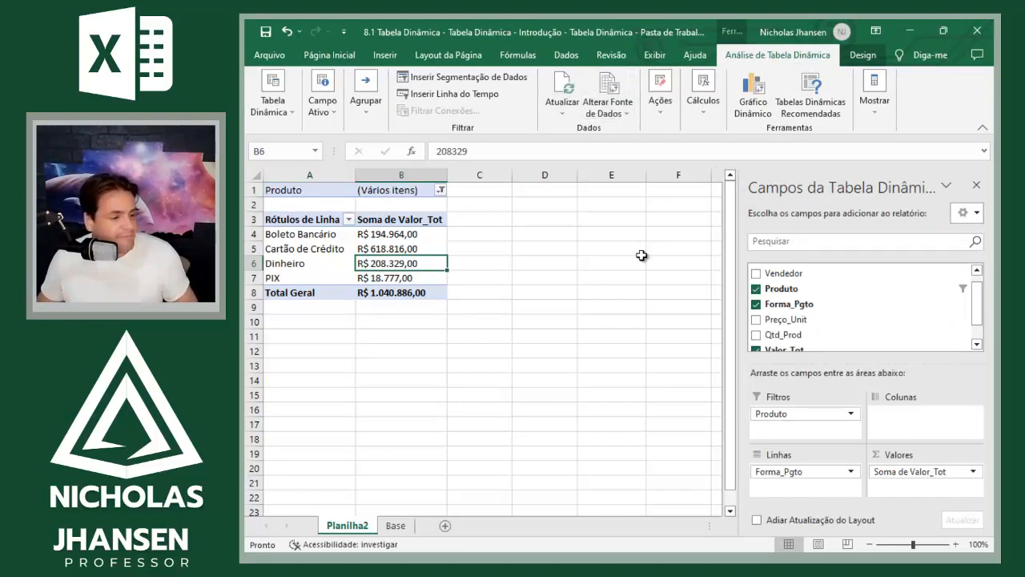
left_click(464, 78)
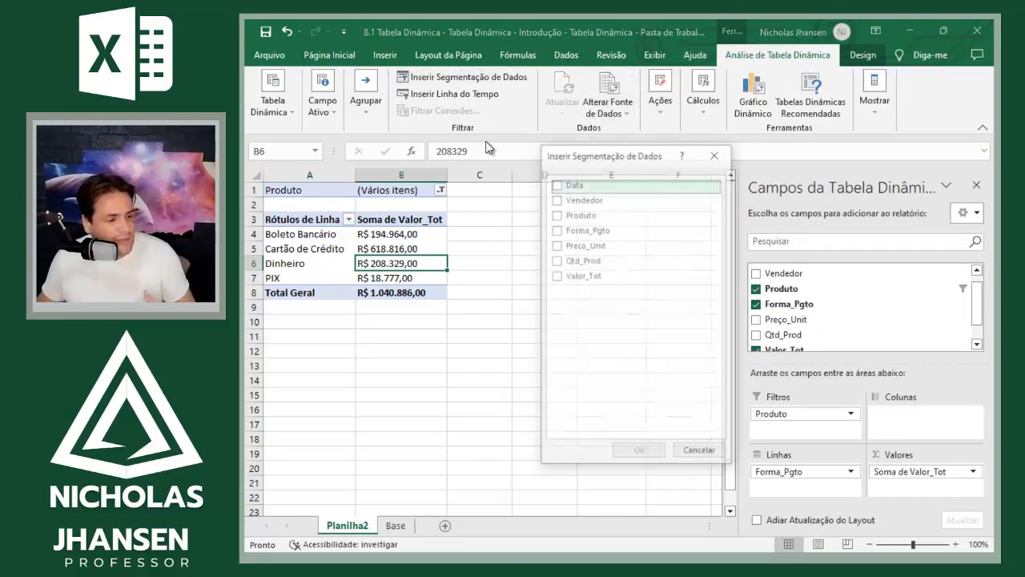
left_click(555, 202)
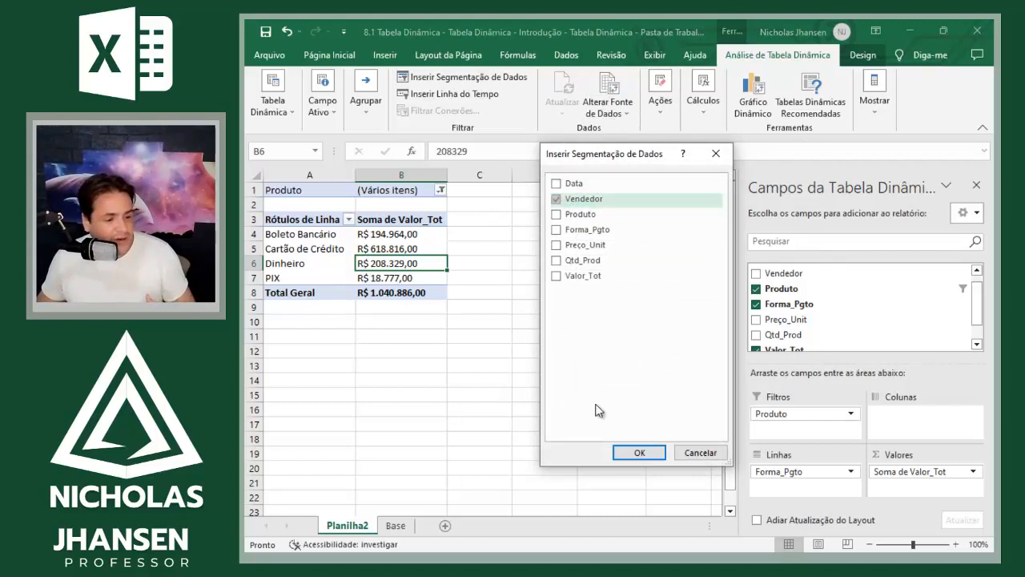
left_click(639, 451)
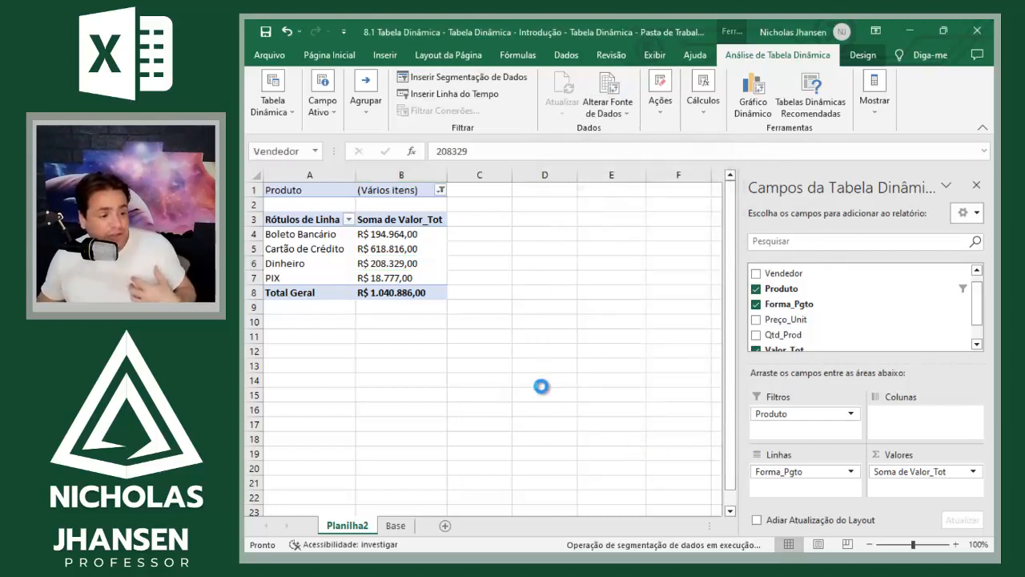
left_click_drag(511, 262, 562, 208)
- Filter the pivot table by different individual sellers with the Vendedor slicer, ending on the fifth seller in the list
left_click(533, 253)
left_click(549, 310)
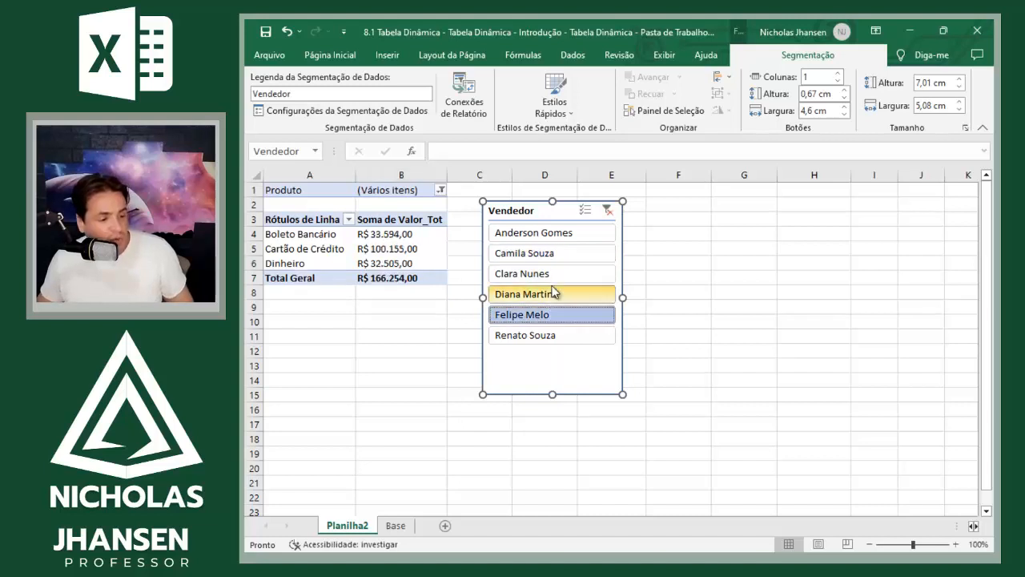
left_click(544, 294)
left_click(551, 253)
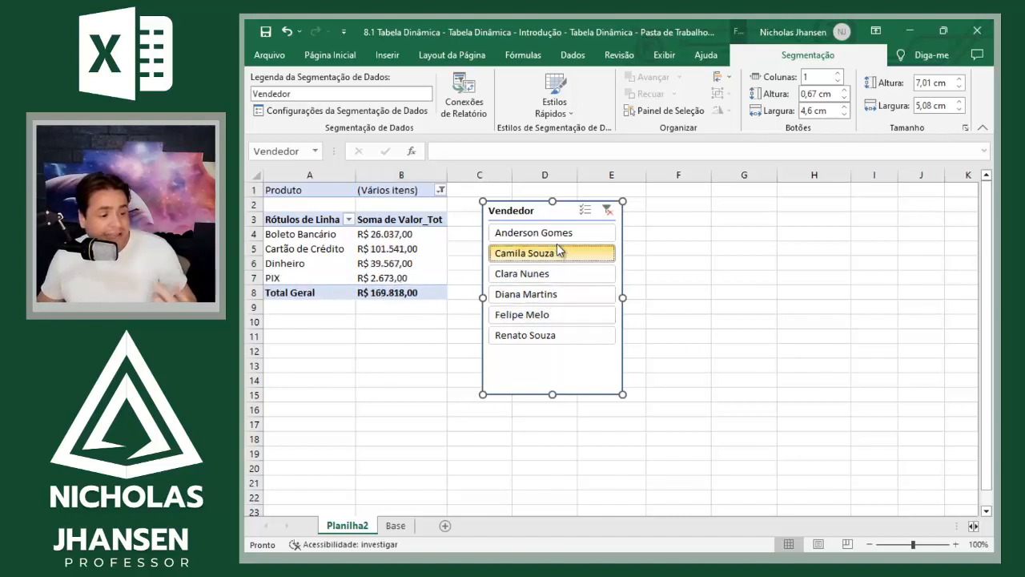
left_click(556, 233)
left_click(558, 314)
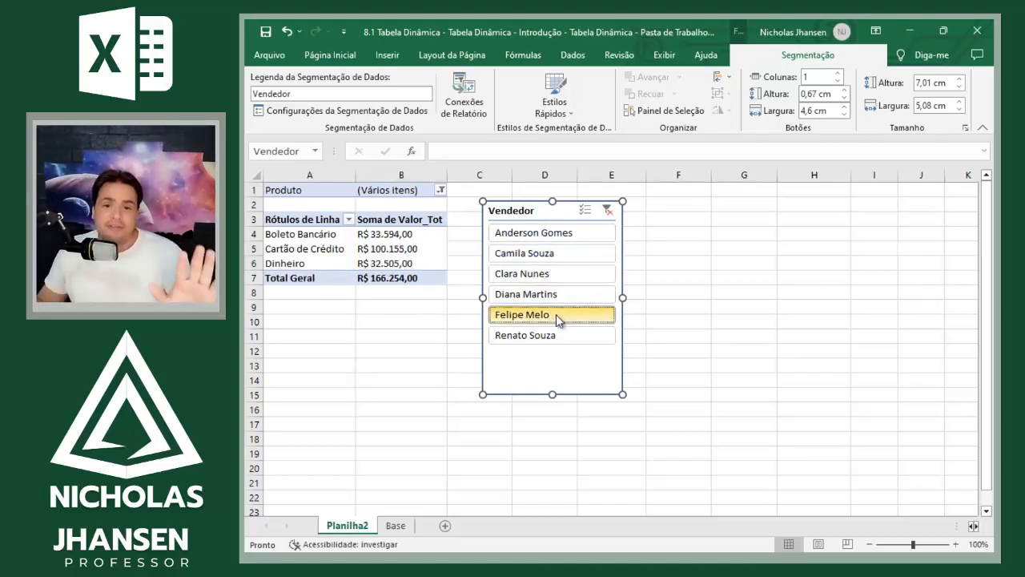